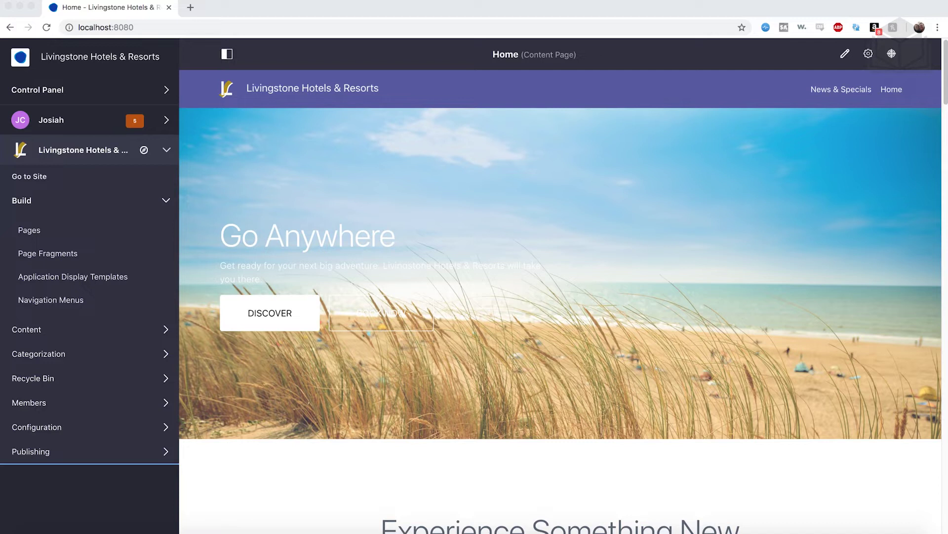
# Switch from the Livingstone Hotels & Resorts site to the Global site and open its Forms content.
pyautogui.click(144, 152)
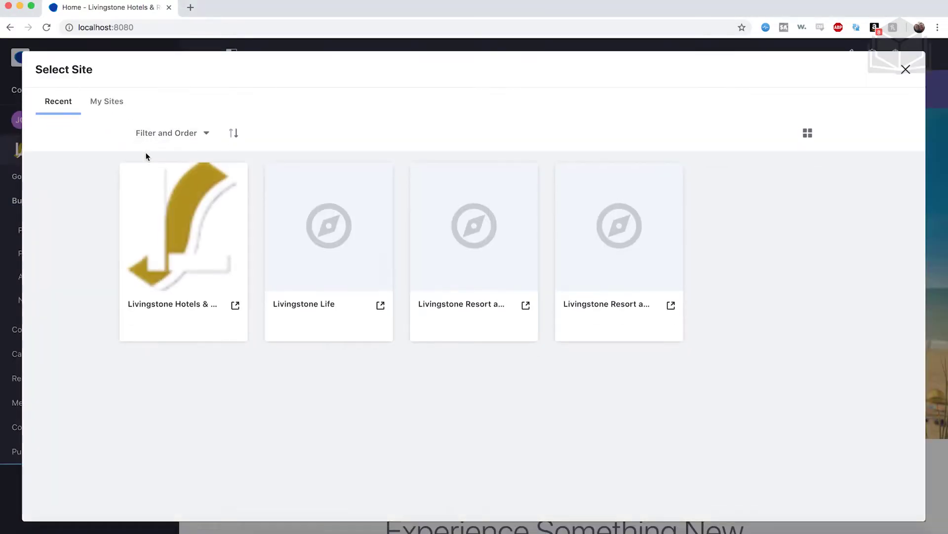
pyautogui.click(106, 101)
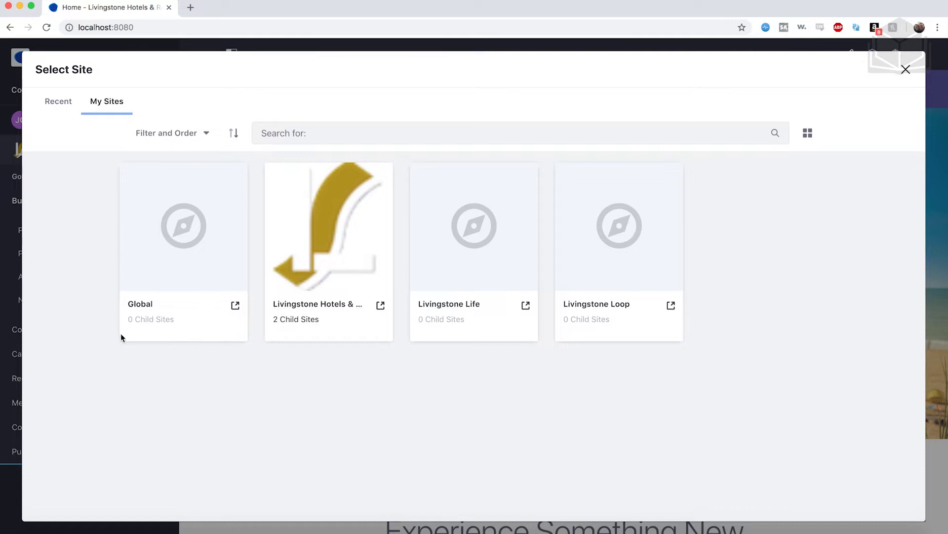
pyautogui.click(140, 304)
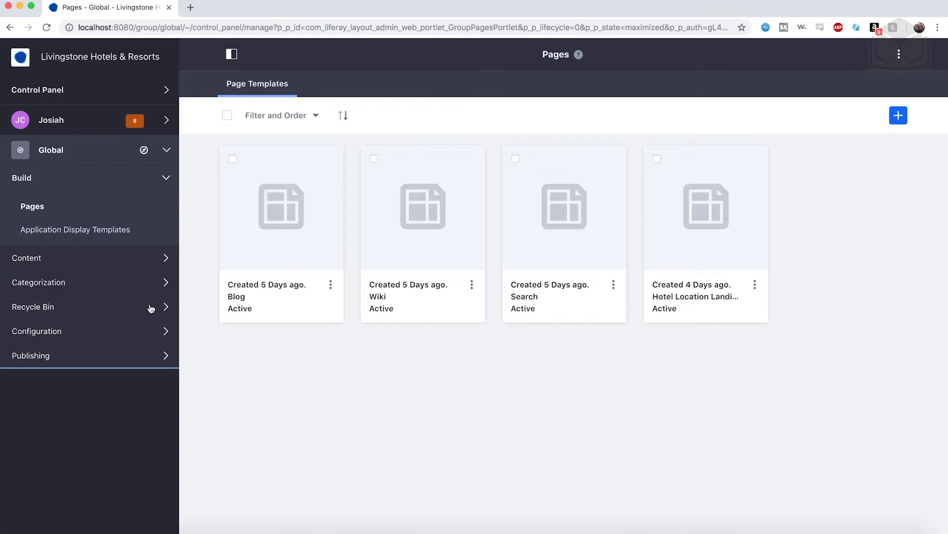
pyautogui.click(64, 257)
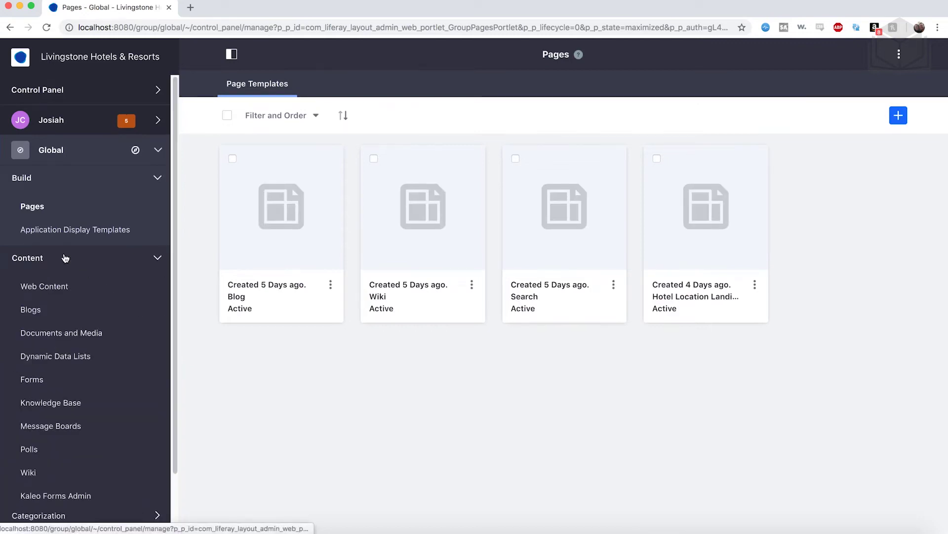
pyautogui.click(33, 385)
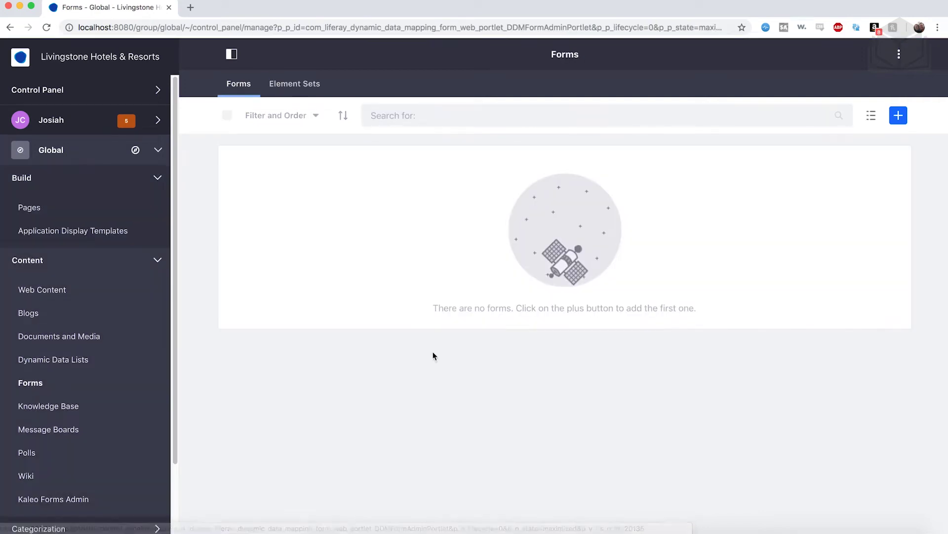
# Create a new form titled "Satisfaction Survey".
pyautogui.click(902, 124)
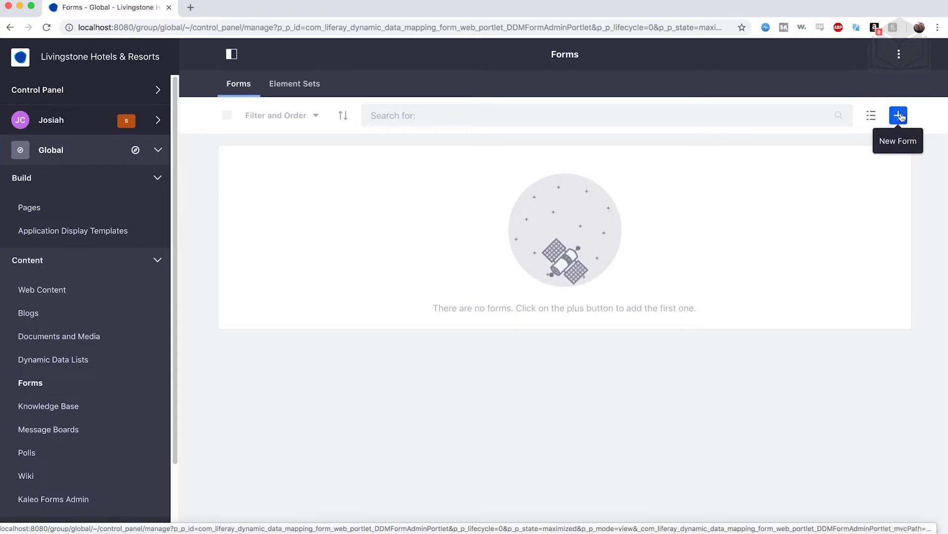
pyautogui.click(902, 122)
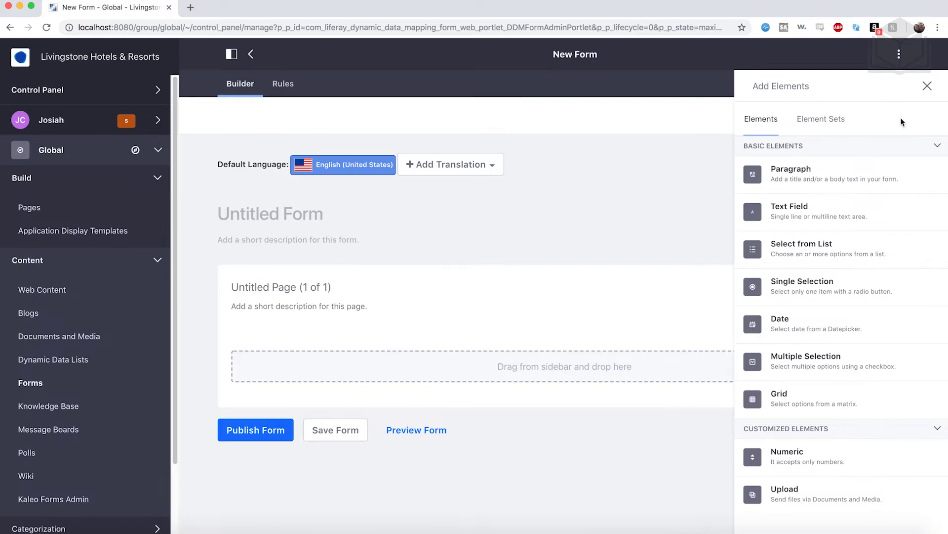
pyautogui.click(324, 215)
pyautogui.write('Sat')
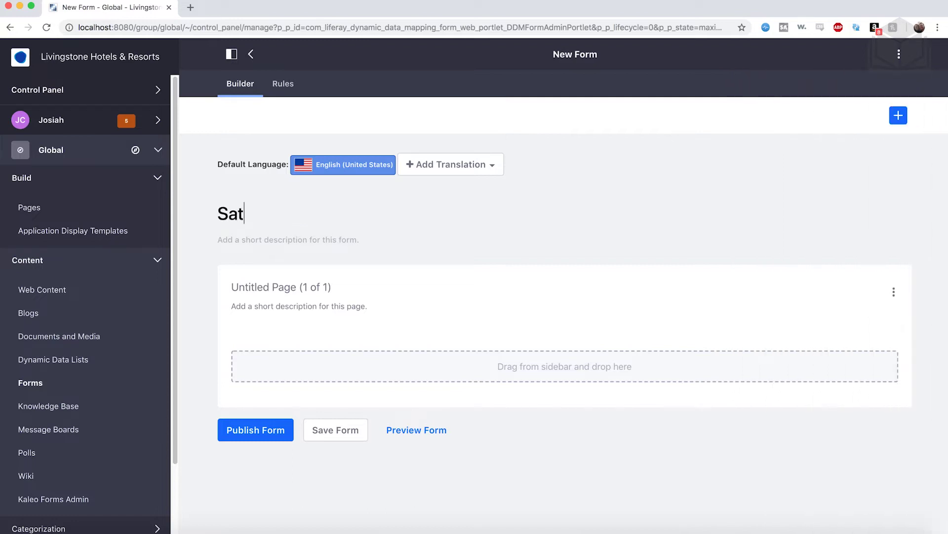
pyautogui.write('isfaction Survey')
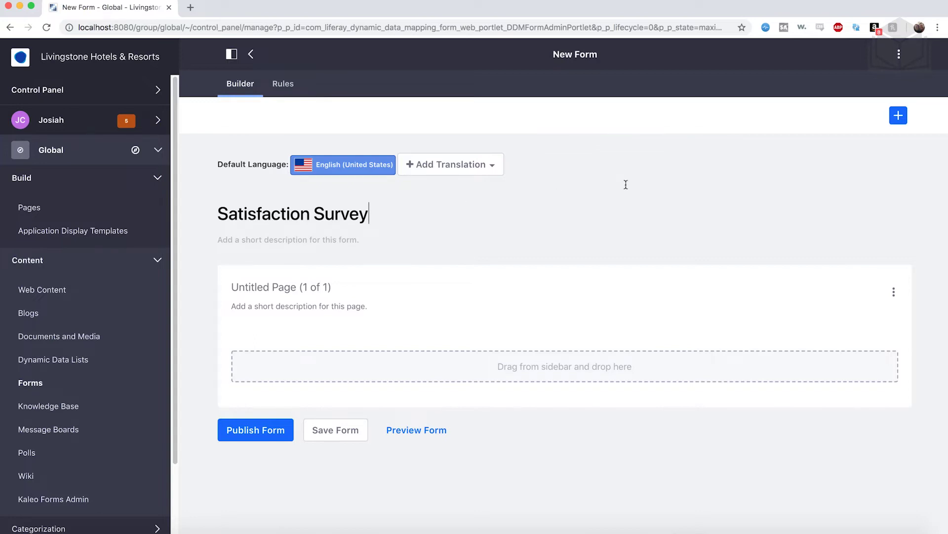
# Add a Single Selection field to the form's page, labelled "What is your overall opinion of Livingstone Hotels & Resorts?".
pyautogui.click(898, 115)
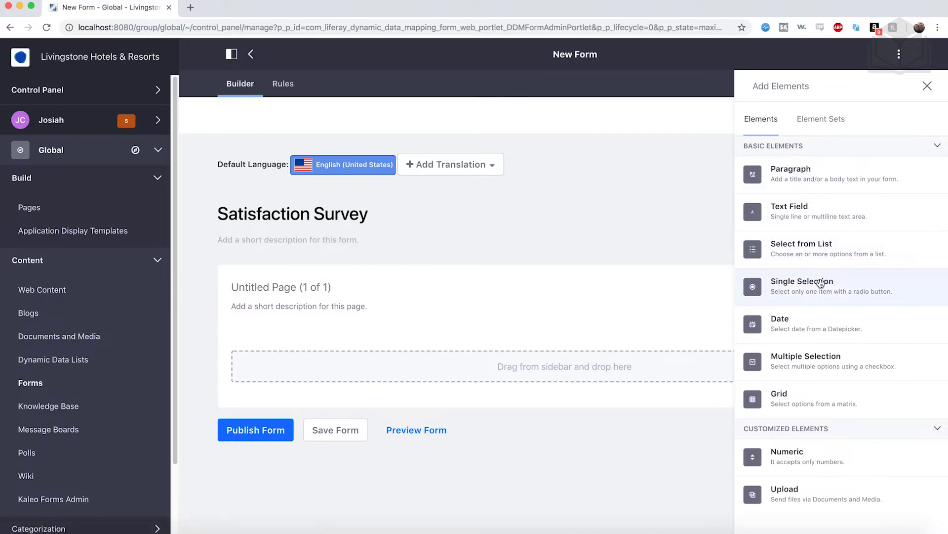
pyautogui.moveTo(821, 283); pyautogui.dragTo(582, 368)
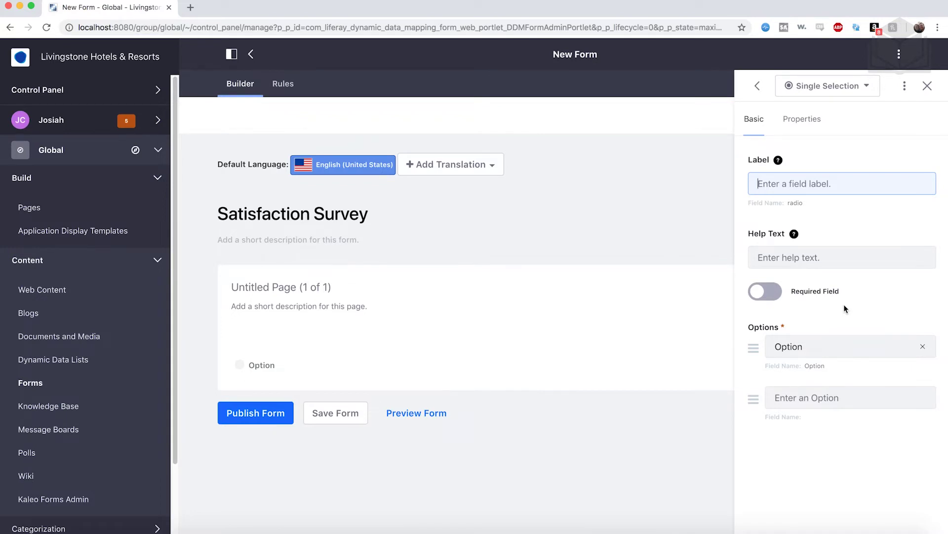
pyautogui.write('Wha')
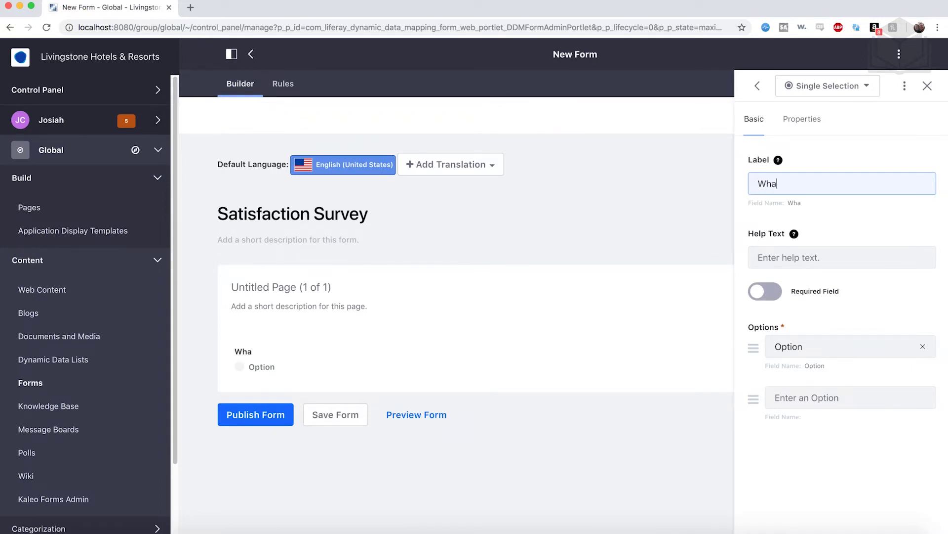
pyautogui.write('t is your overall opi')
pyautogui.press('BackSpace')
pyautogui.write('inion of Livingstone Hotels ')
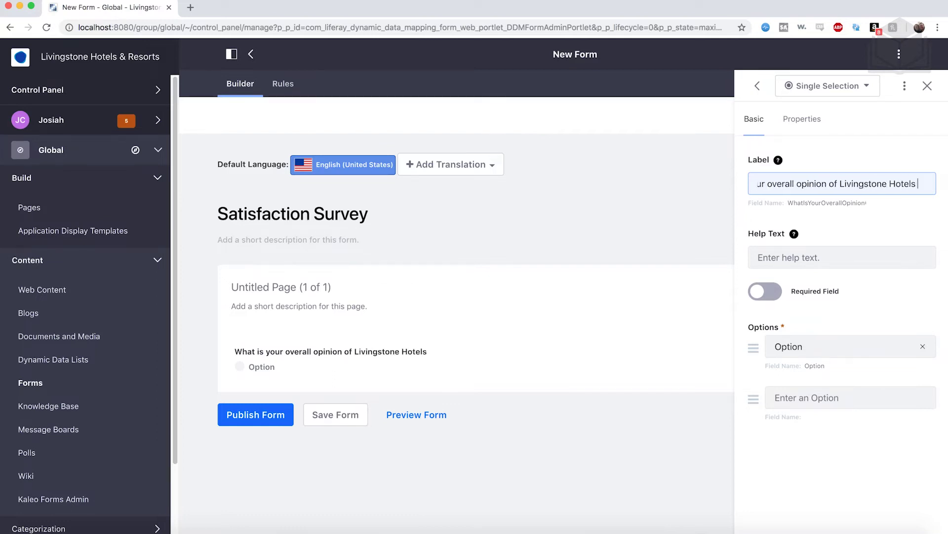
pyautogui.write('& Resorts?')
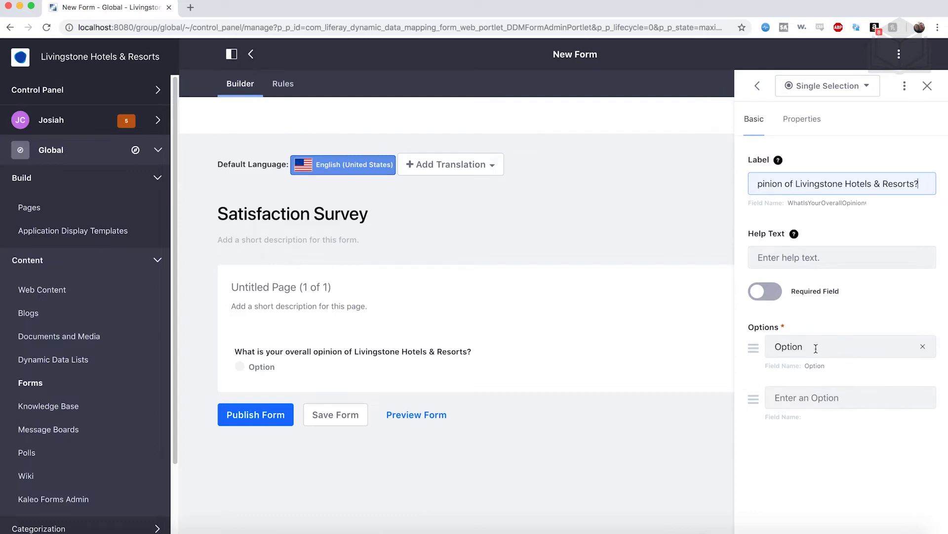
# Set the overall opinion field's help text to "Choose the option closest to what you think".
pyautogui.click(834, 257)
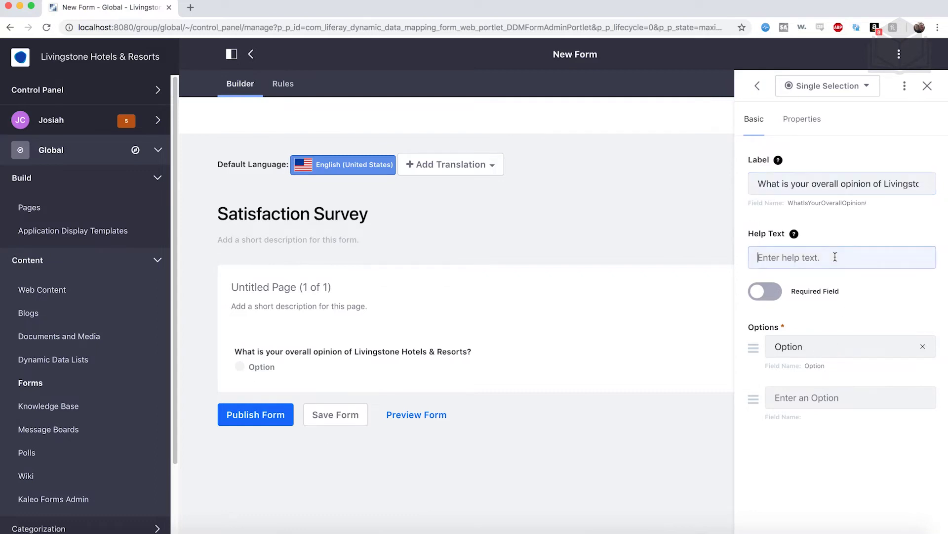
pyautogui.write('Cho')
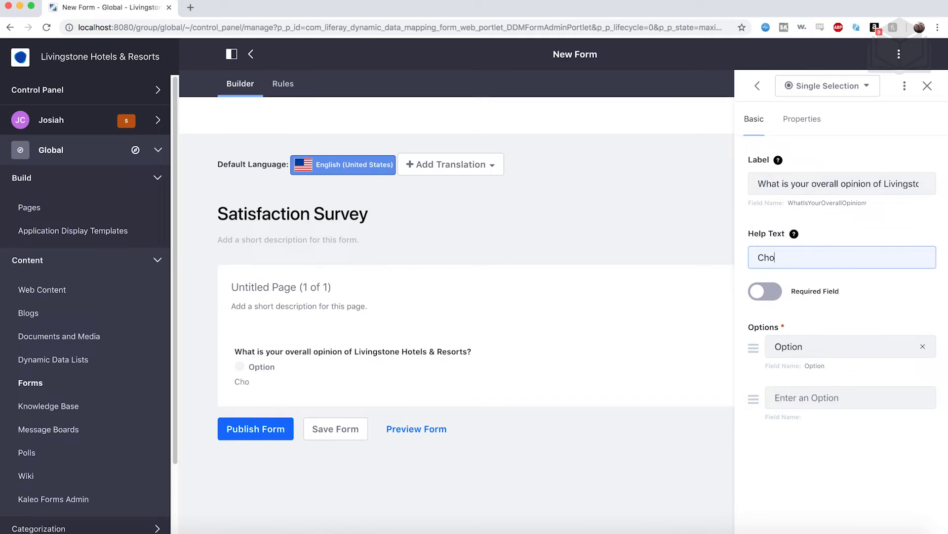
pyautogui.write('ose the op')
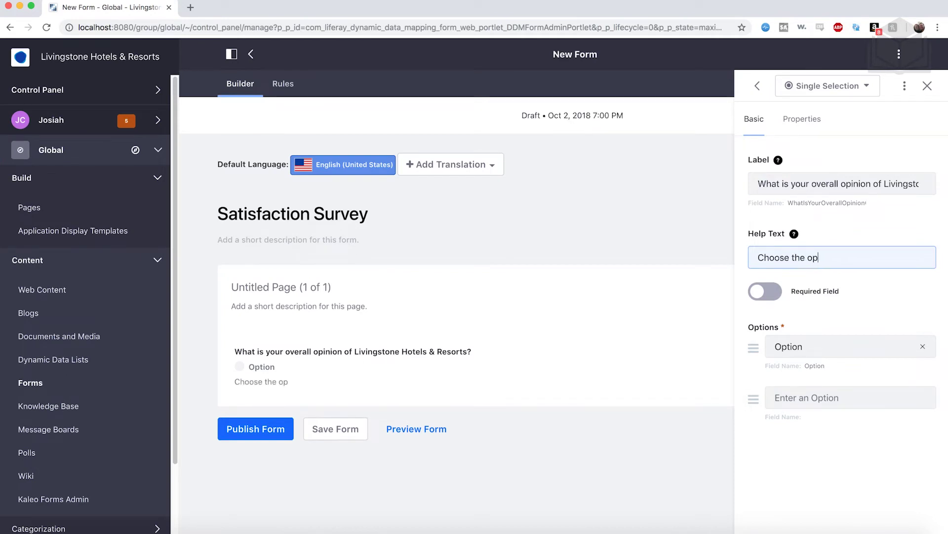
pyautogui.write('tion closest')
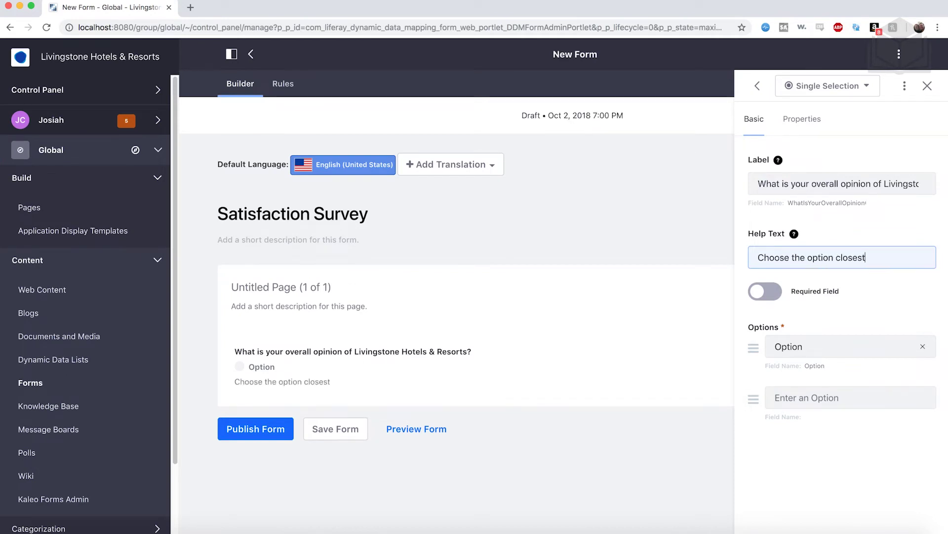
pyautogui.write(' to what you think')
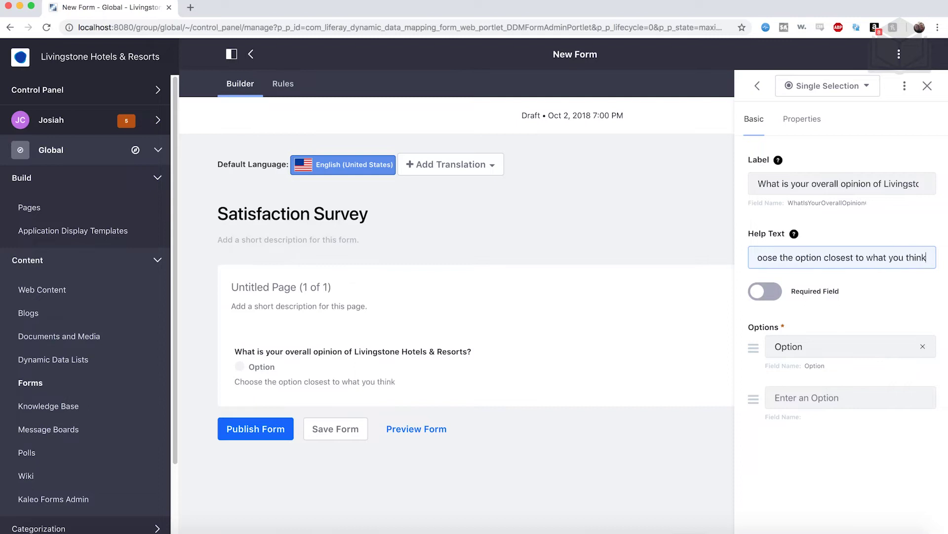
# Define the overall opinion field's options as Very Poor, Poor, Neutral, Good and Very Good.
pyautogui.click(807, 341)
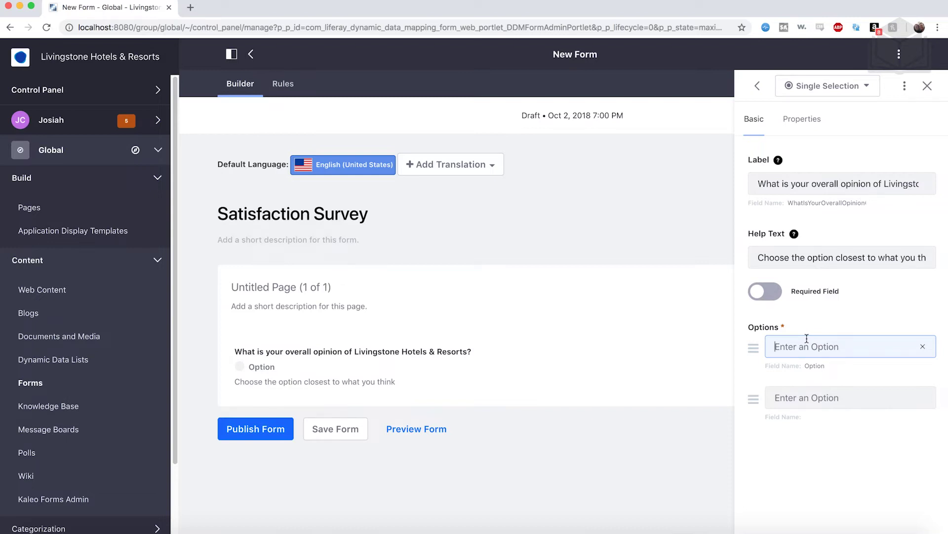
pyautogui.write('Very Poor')
pyautogui.press('Tab')
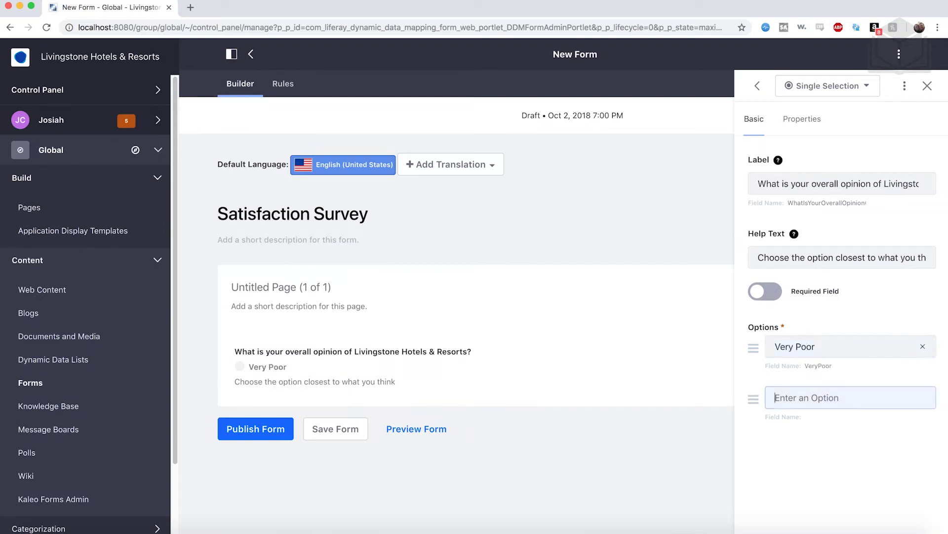
pyautogui.write('Poor')
pyautogui.press('Tab')
pyautogui.press('Tab')
pyautogui.write('Neutral')
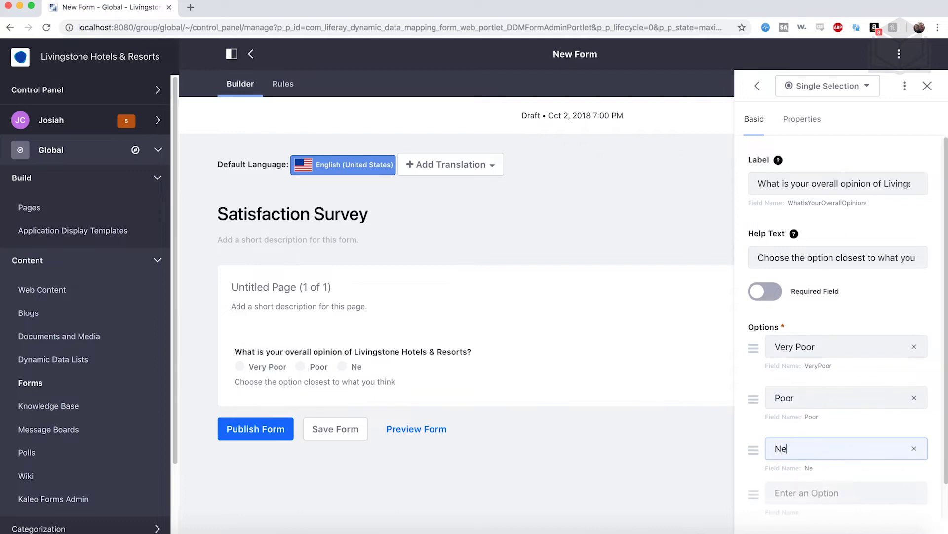
pyautogui.press('Tab')
pyautogui.press('Tab')
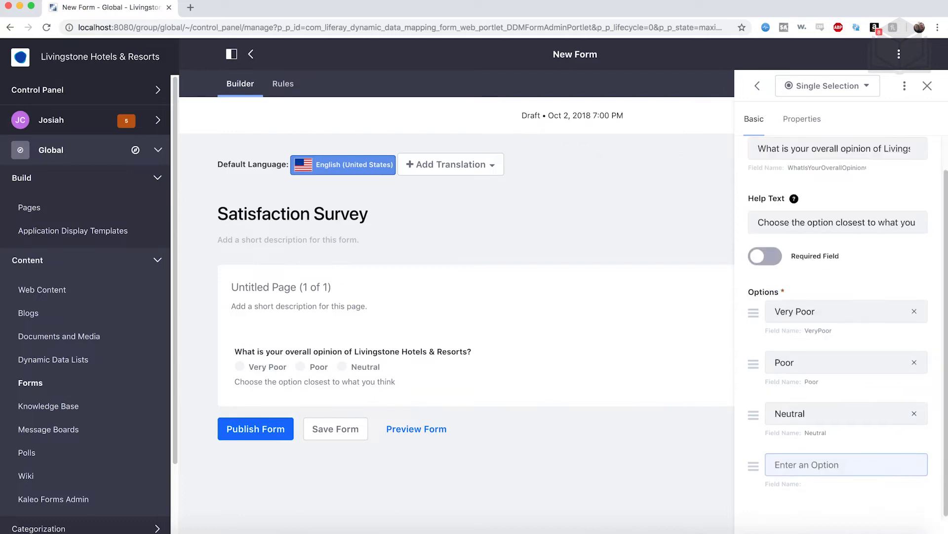
pyautogui.write('Good')
pyautogui.press('Tab')
pyautogui.press('Tab')
pyautogui.write('Very Good')
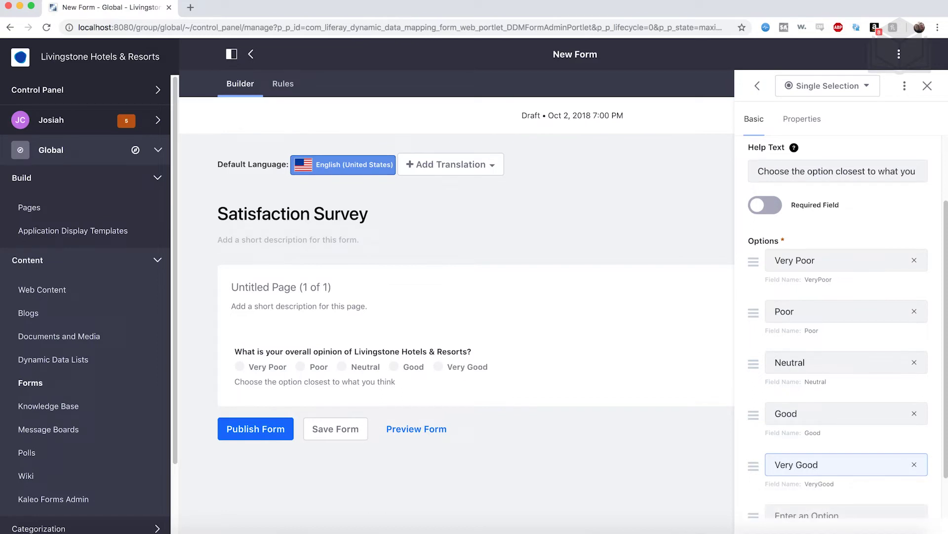
pyautogui.scroll(-1, 813, 295)
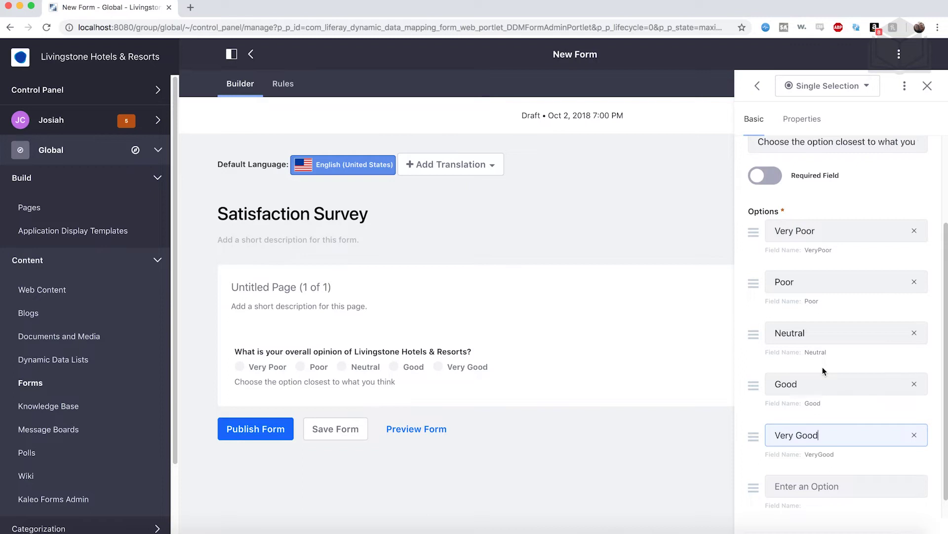
# Add a Multiple Selection field below the opinion question, labelled "What do you associate with Livingstone Hotels & Resorts?".
pyautogui.click(758, 88)
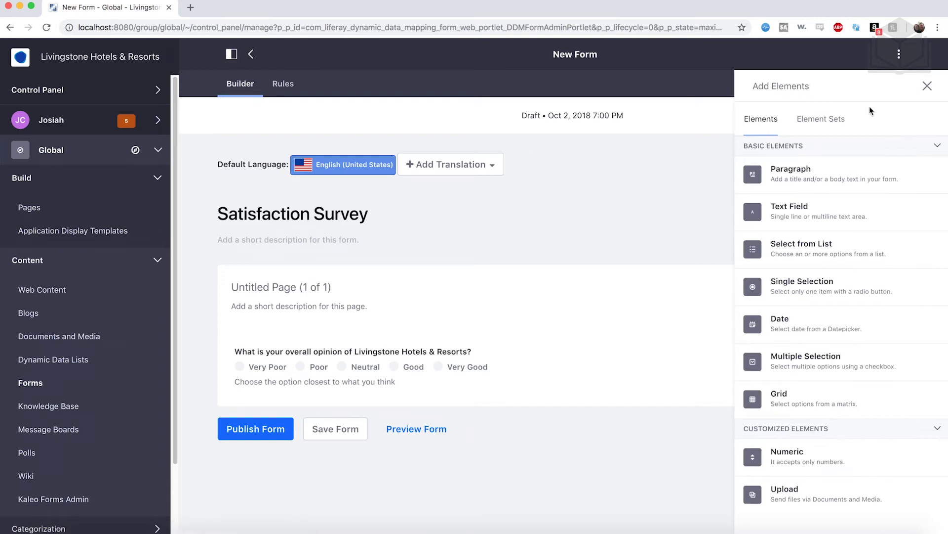
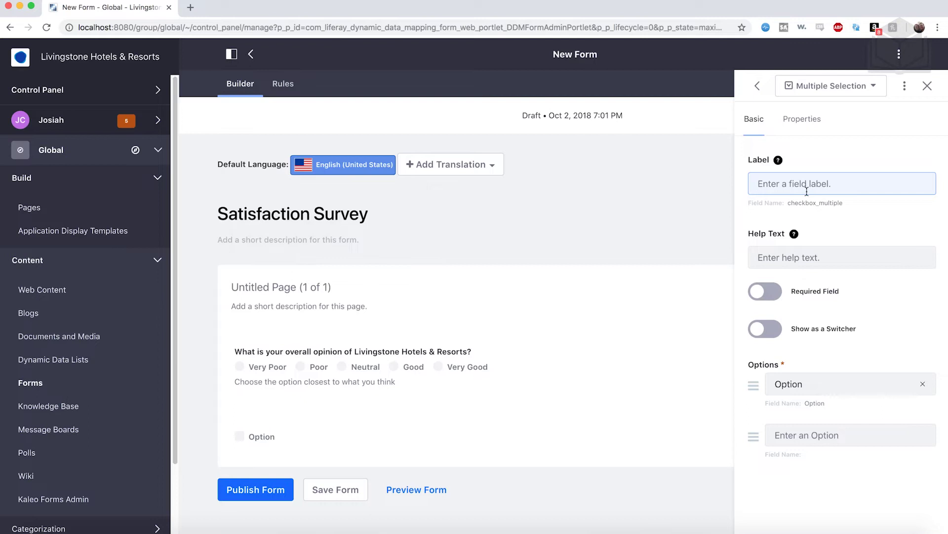
pyautogui.write('What do you ')
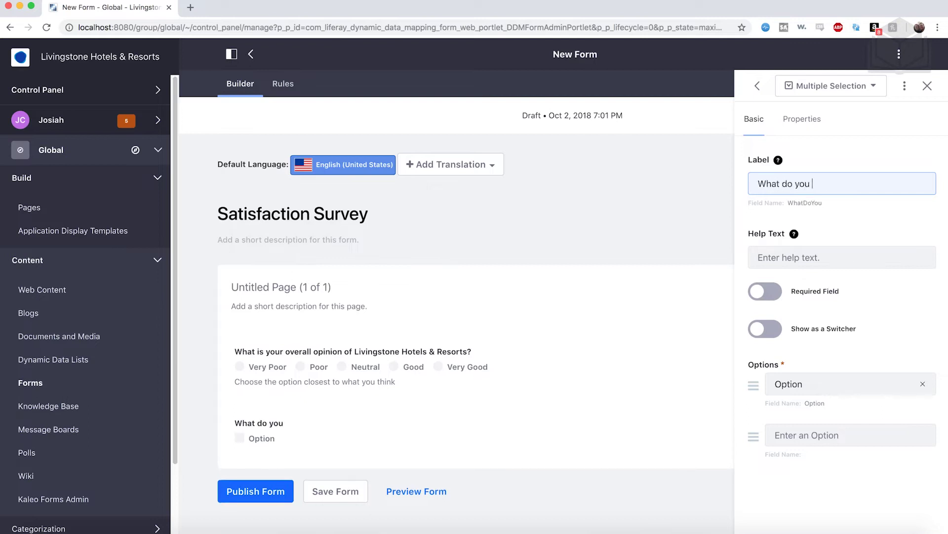
pyautogui.write('associate ')
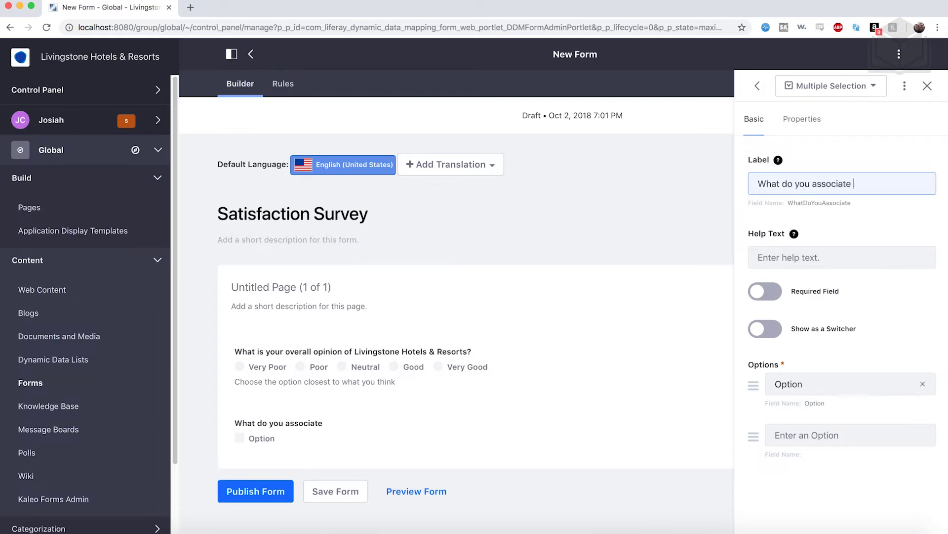
pyautogui.write('with Living')
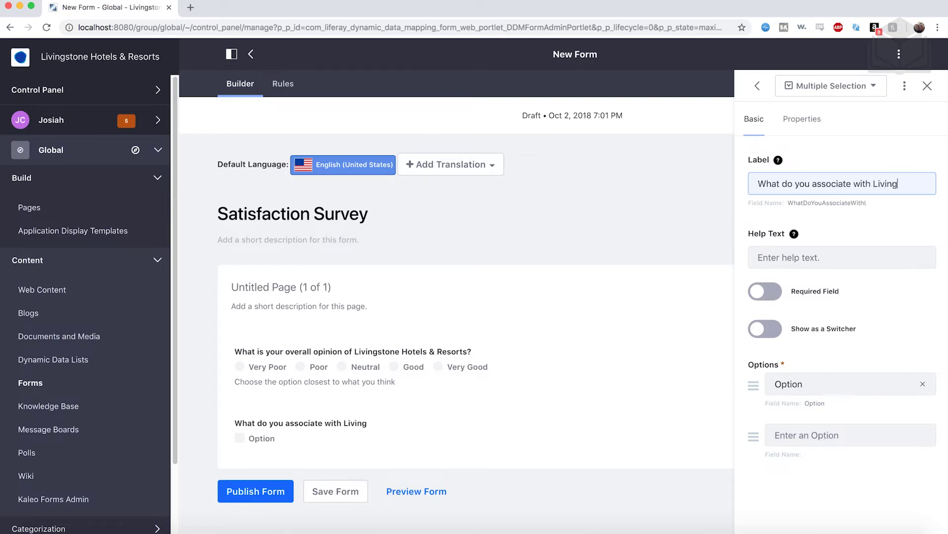
pyautogui.write('stone Hotels ')
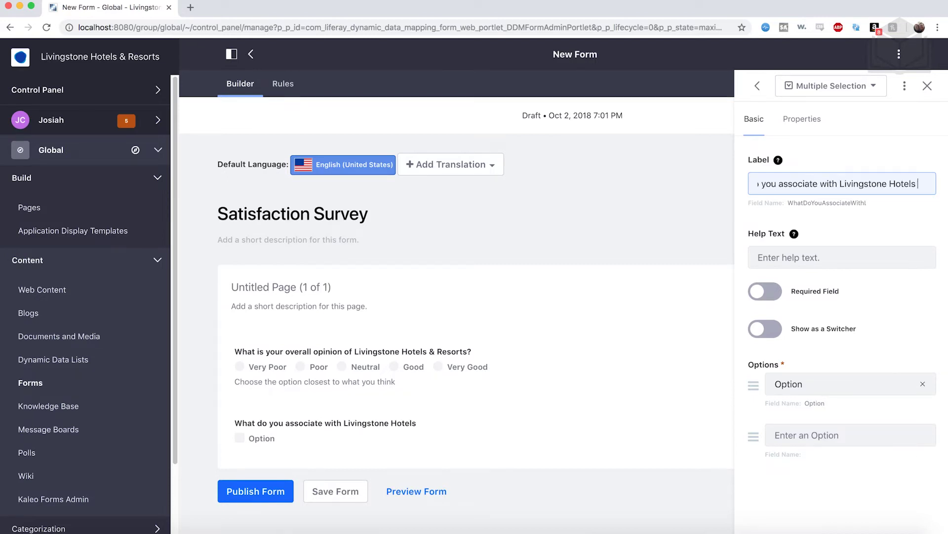
pyautogui.write('& Resot')
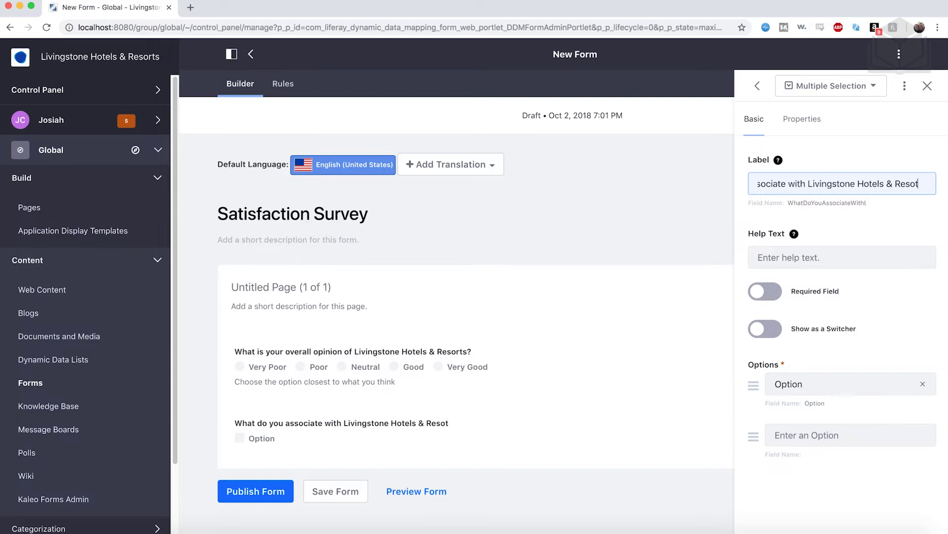
pyautogui.press('BackSpace')
pyautogui.write('rts?')
# Set the Multiple Selection field's help text to "Choose any number of options".
pyautogui.click(792, 249)
pyautogui.write('Choos')
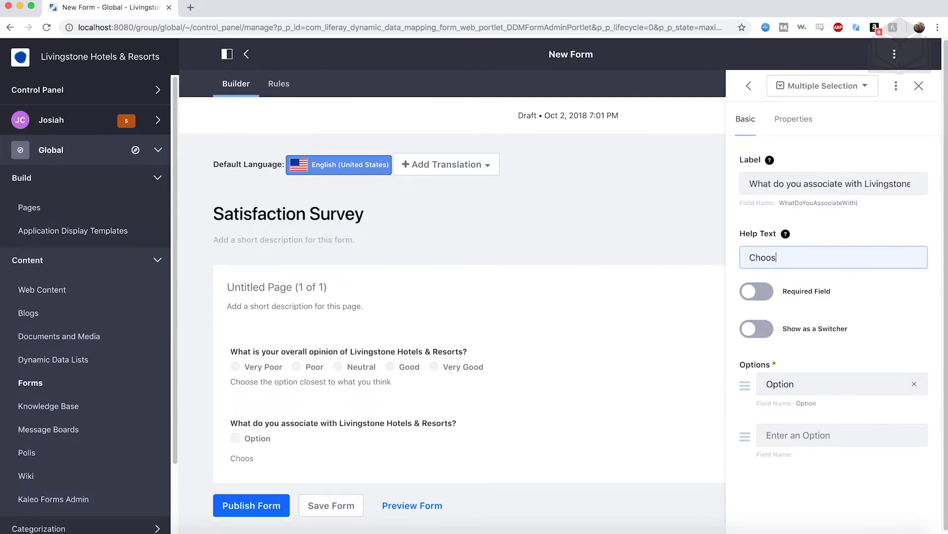
pyautogui.write('e any number of options')
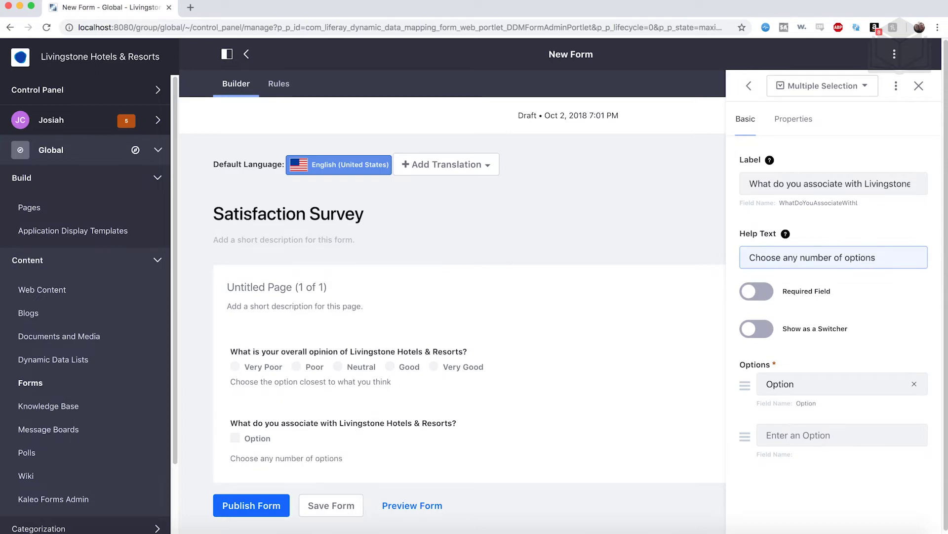
# Define the Multiple Selection field's options as Luxury, Good Value, Exciting and Comfortable.
pyautogui.click(814, 378)
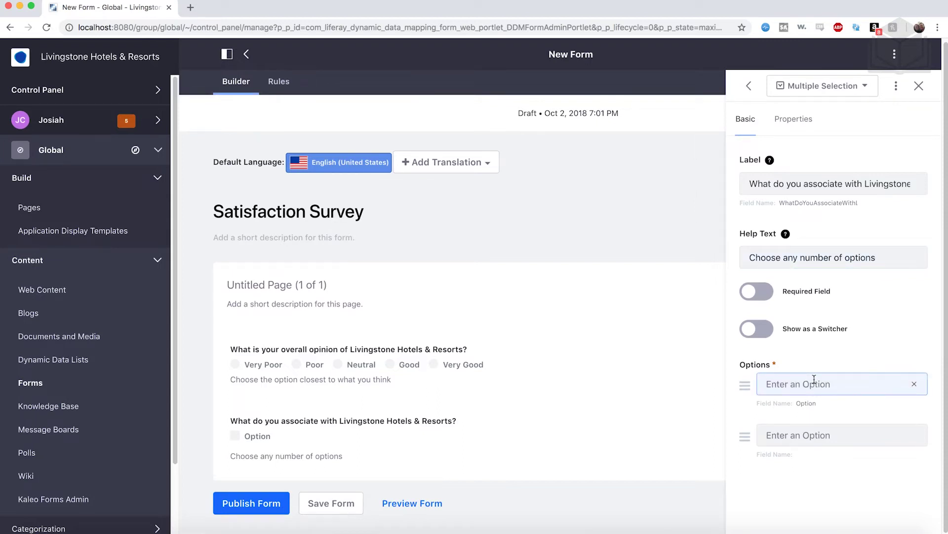
pyautogui.write('Luxury')
pyautogui.press('Tab')
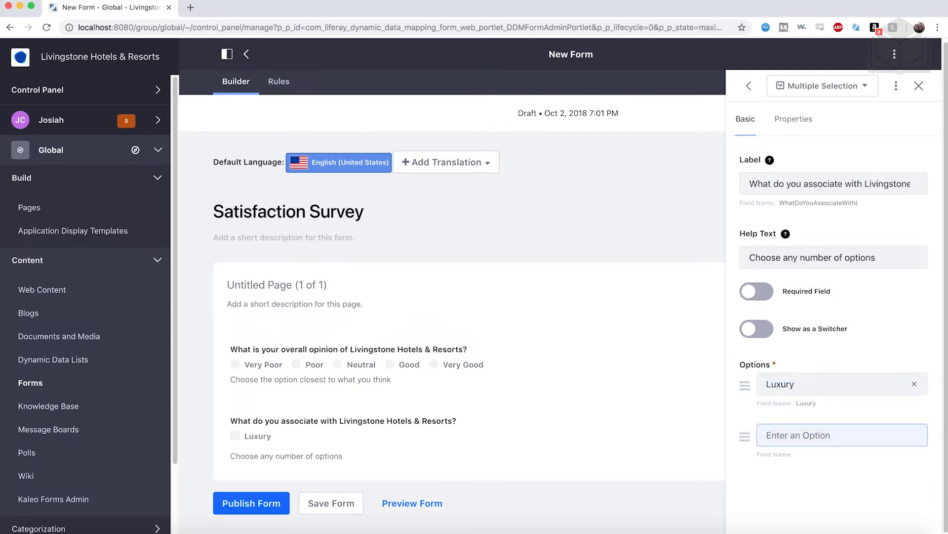
pyautogui.write('Good Value')
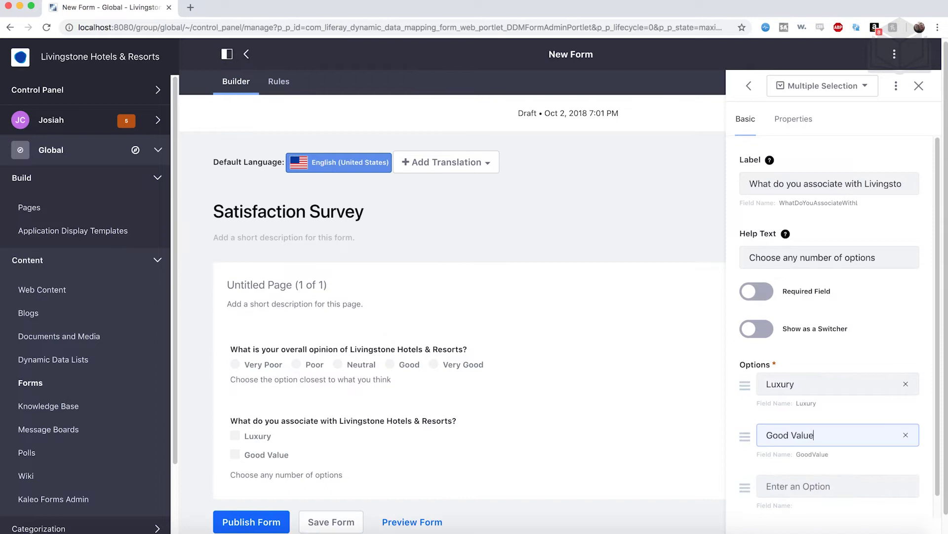
pyautogui.press('Tab')
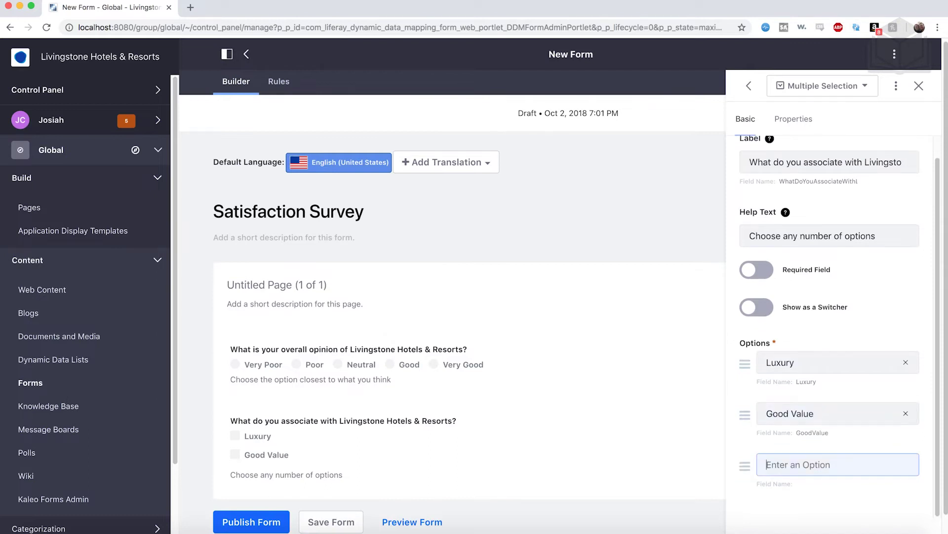
pyautogui.write('Exciting')
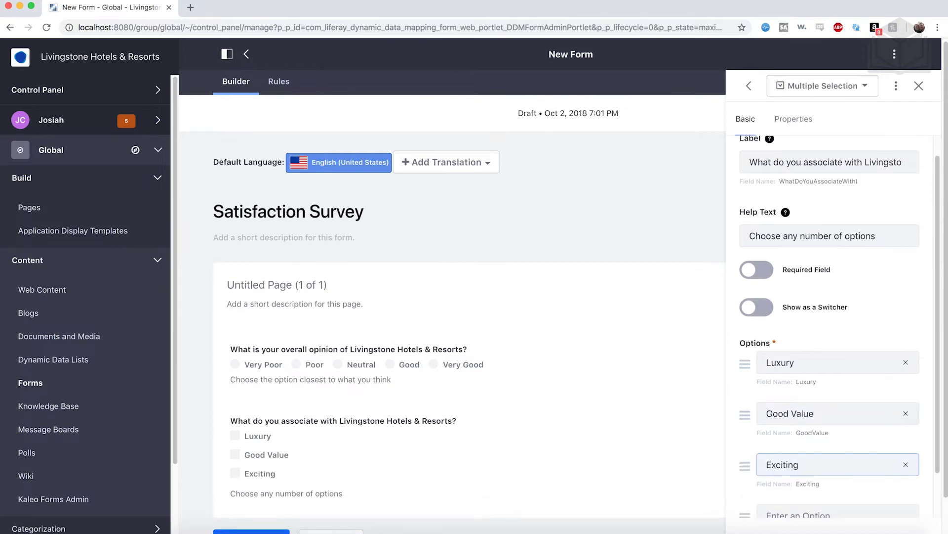
pyautogui.press('Tab')
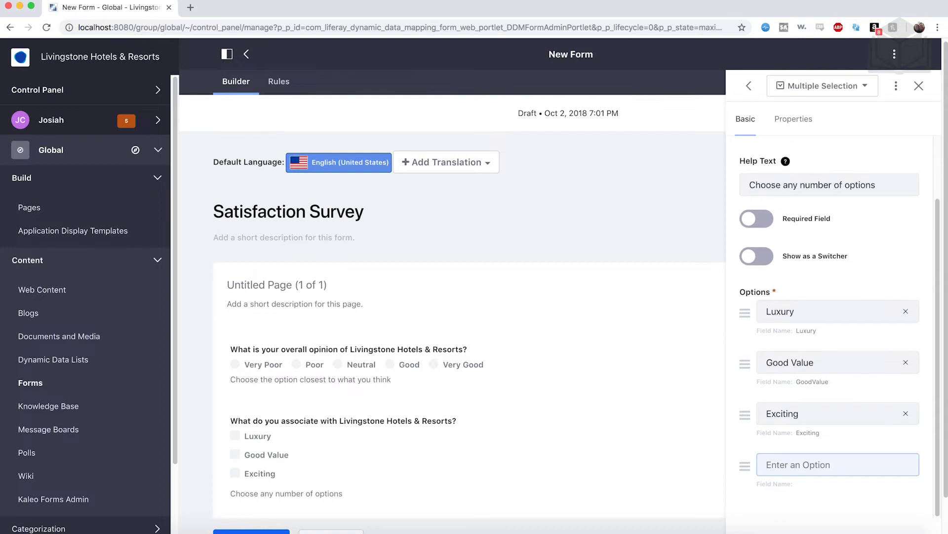
pyautogui.write('Comfortable')
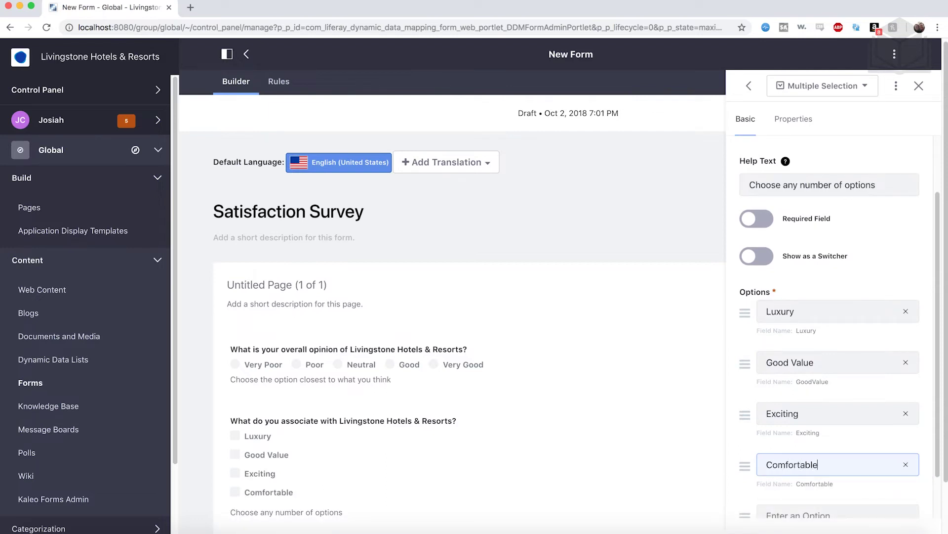
pyautogui.scroll(-1, 857, 350)
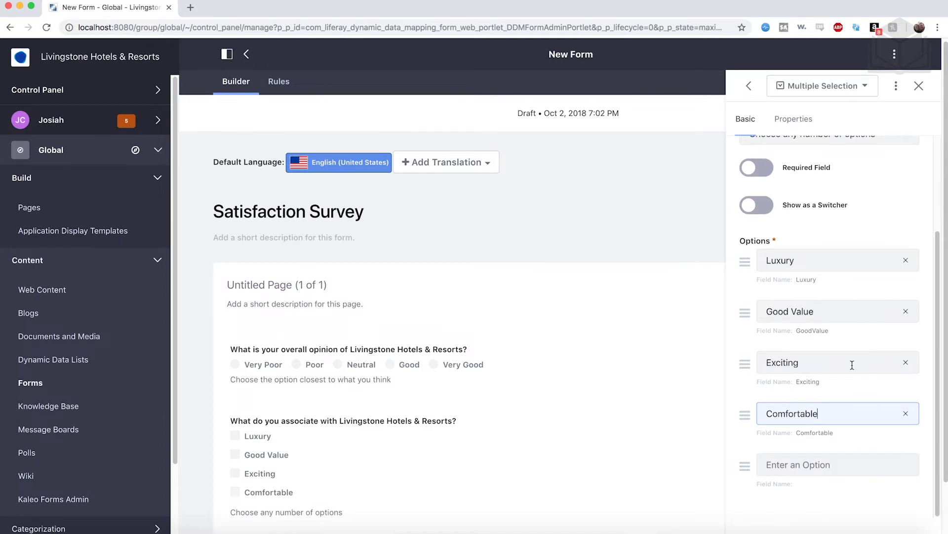
# Add a multiple-line Text Field below the association question, labelled "Is there anything in specific we could be doing better?".
pyautogui.click(749, 86)
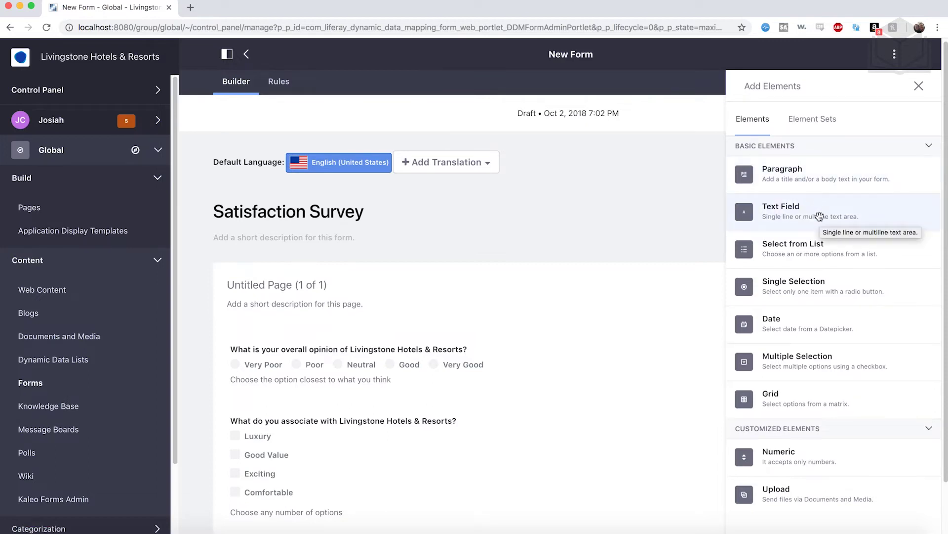
pyautogui.moveTo(820, 216); pyautogui.dragTo(528, 528)
pyautogui.click(547, 421)
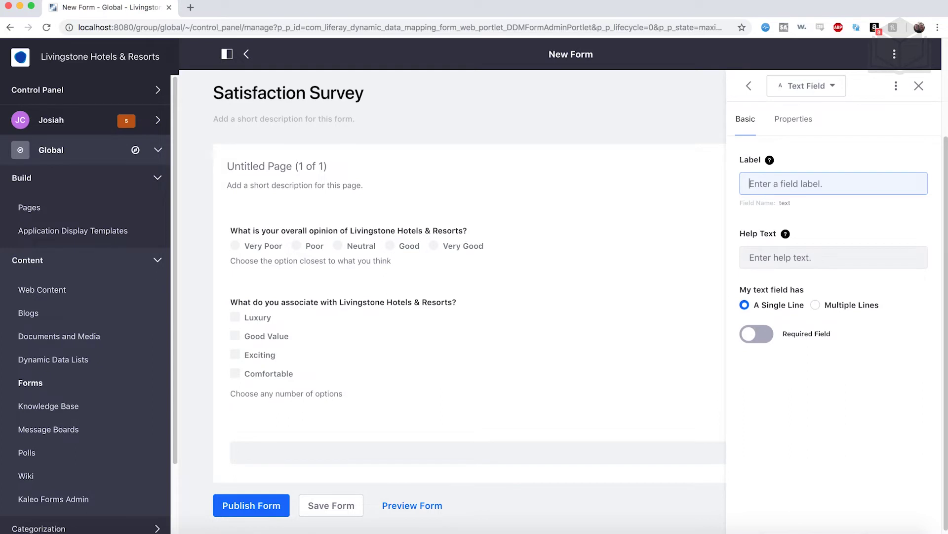
pyautogui.write('Is there anyth')
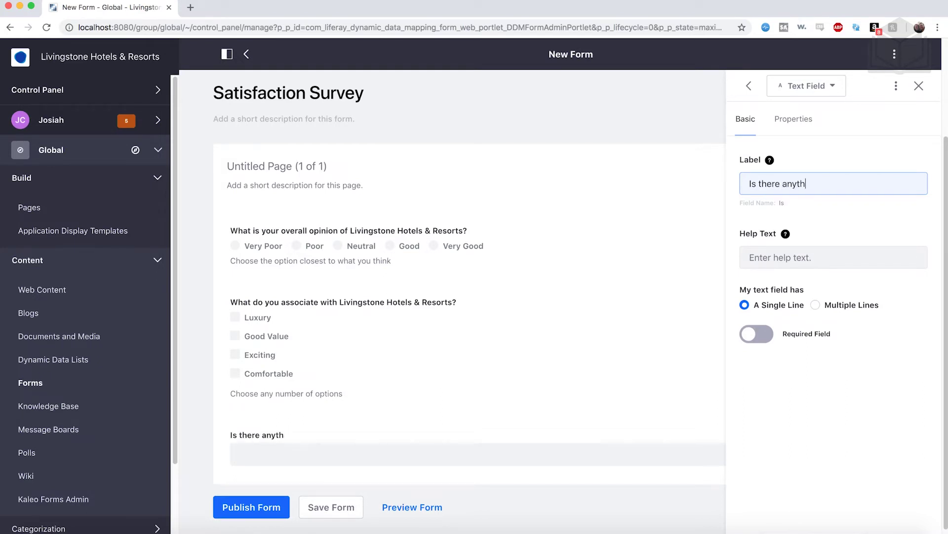
pyautogui.write('ing in specific ')
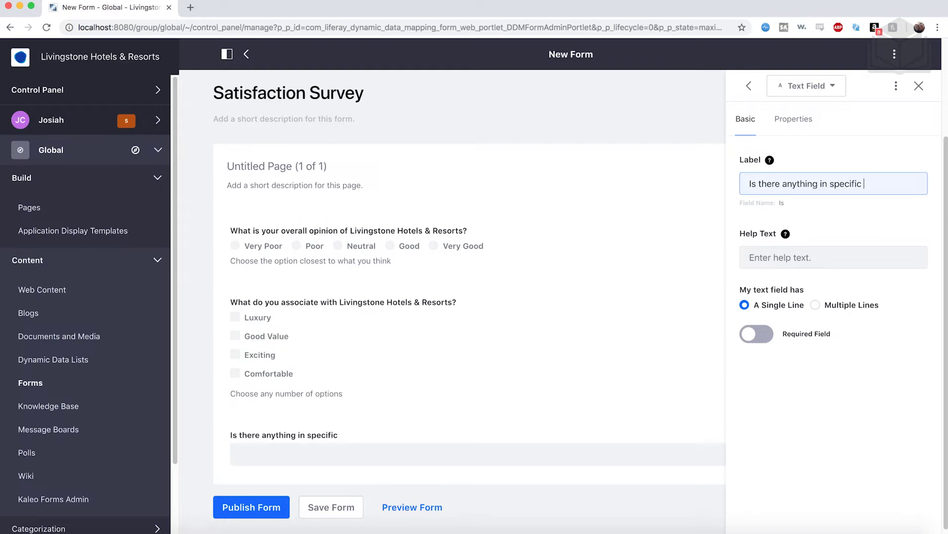
pyautogui.write('we could be doing ')
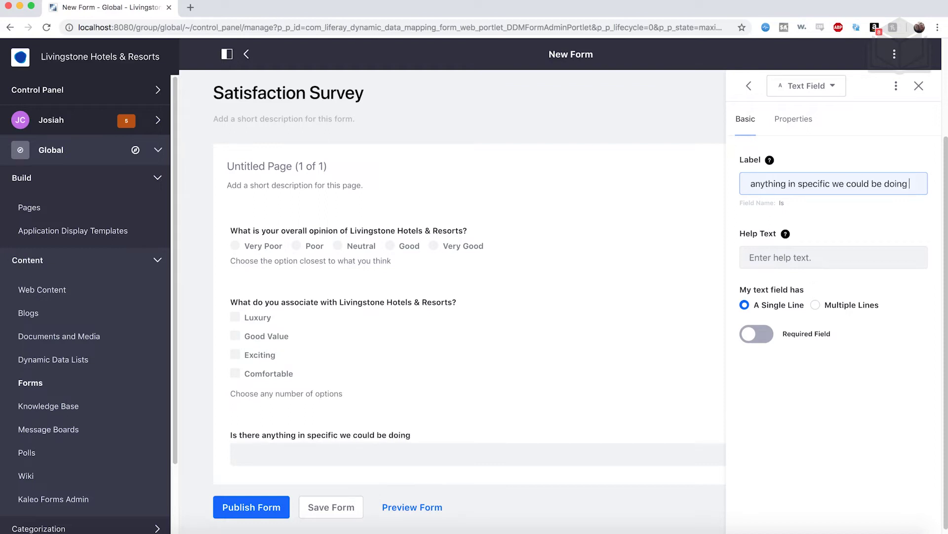
pyautogui.write('better?')
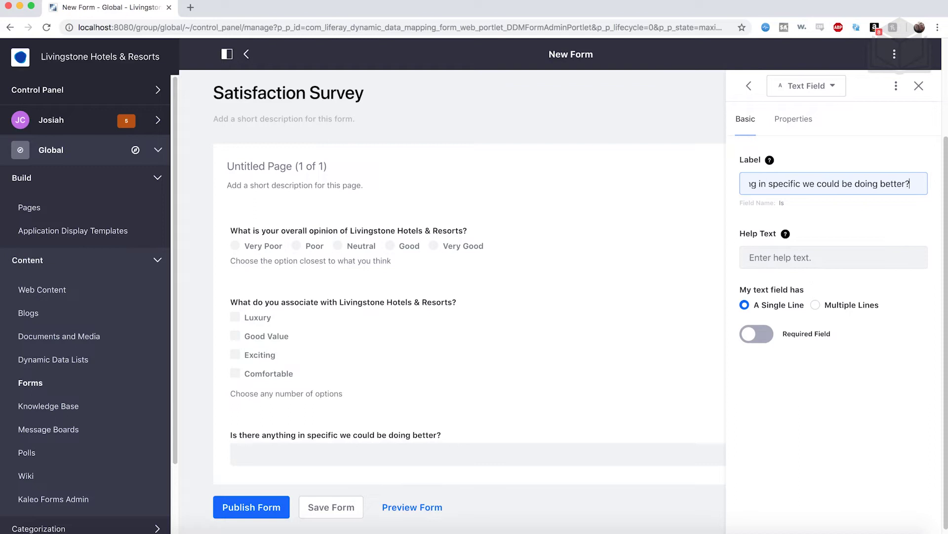
pyautogui.click(816, 305)
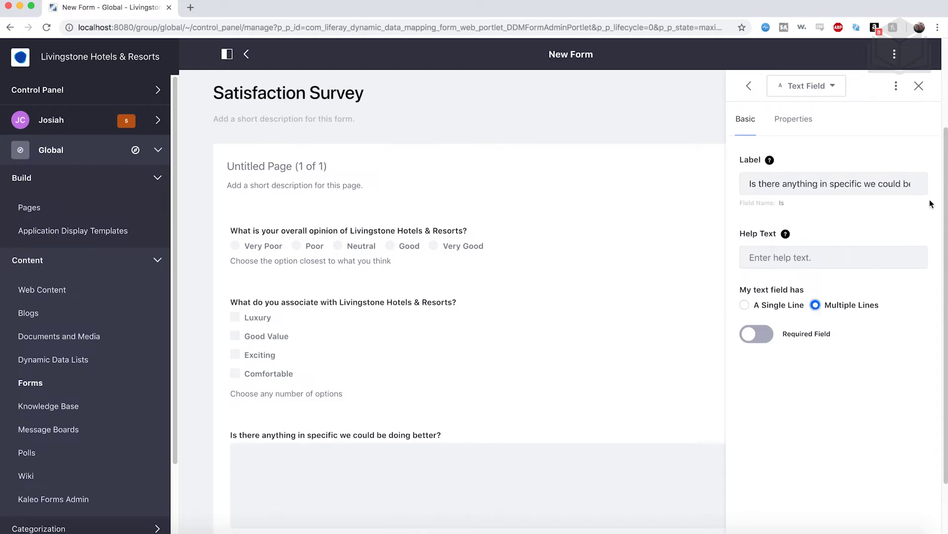
pyautogui.click(920, 86)
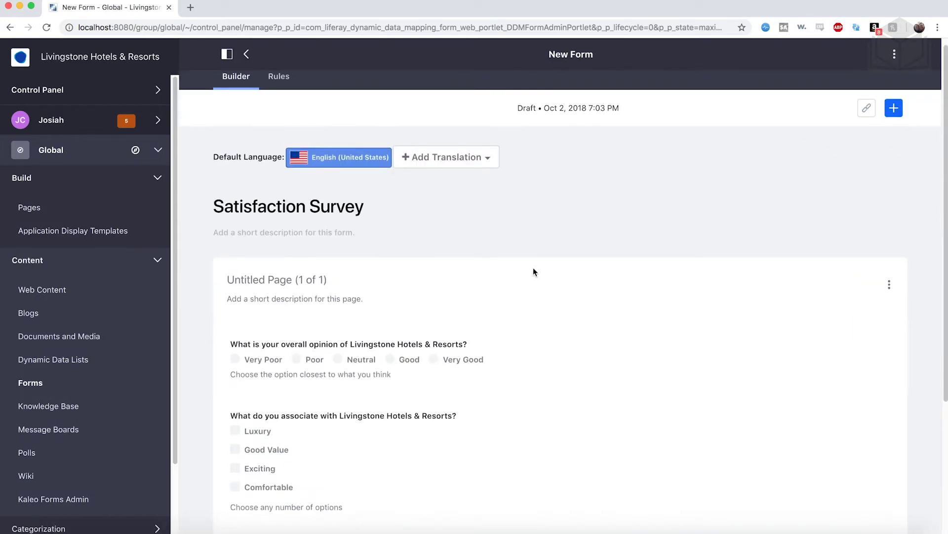
# Add a success page to the Satisfaction Survey form and set its title to "Success!".
pyautogui.scroll(-5, 616, 273)
pyautogui.scroll(3, 642, 345)
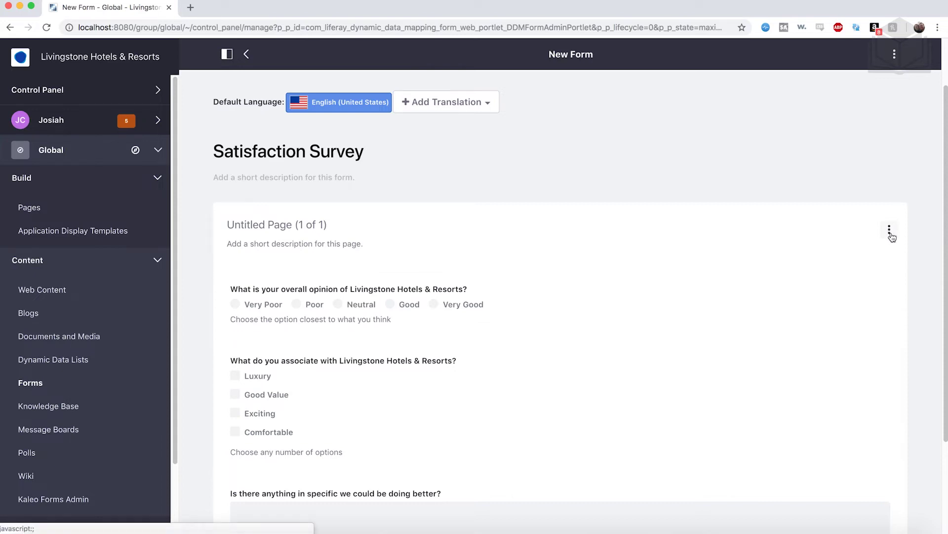
pyautogui.click(890, 232)
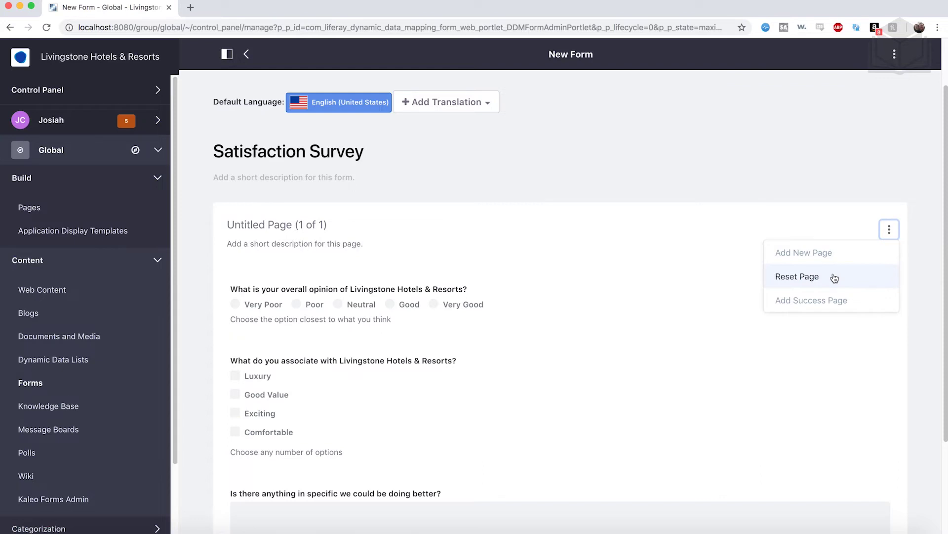
pyautogui.click(860, 304)
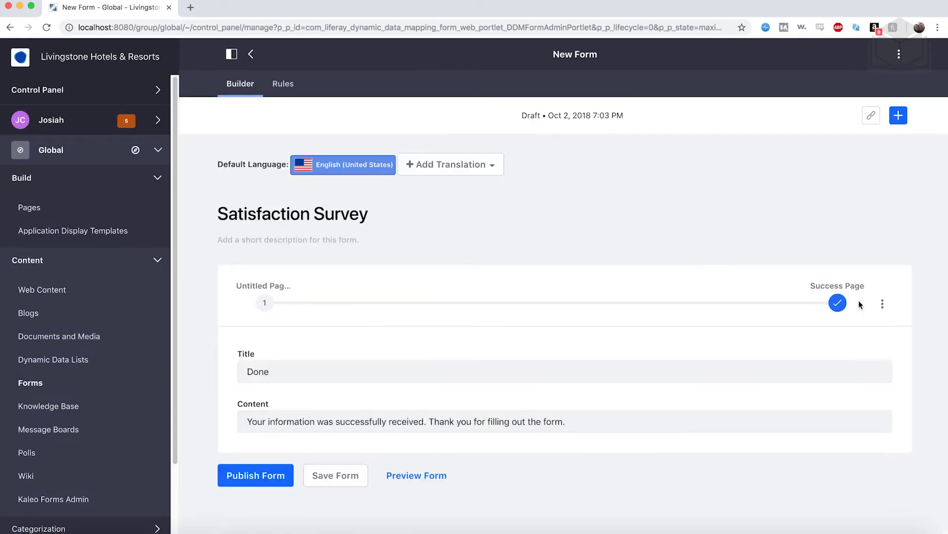
pyautogui.doubleClick(295, 370)
pyautogui.write('Success!')
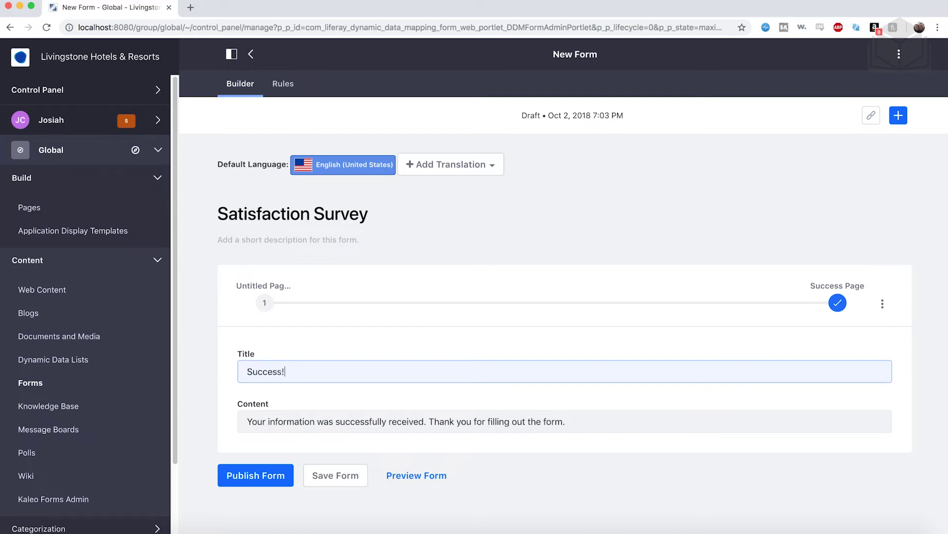
# Set the success page's content to "Your feedback is highly valued. Thank you for filling out this form." and publish the form.
pyautogui.tripleClick(350, 421)
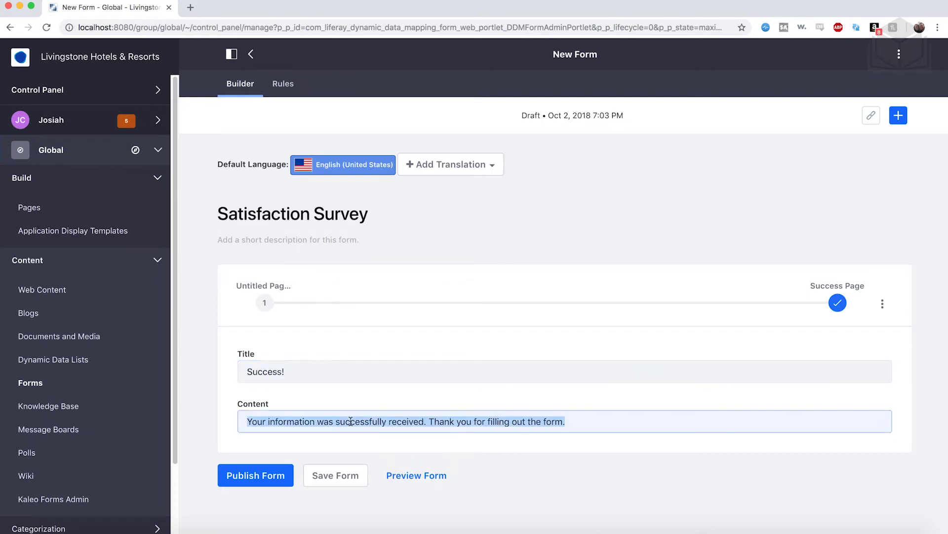
pyautogui.write('Your')
pyautogui.press('super+a')
pyautogui.write('Your feedback is highly valued. Thank you for filling out this form.')
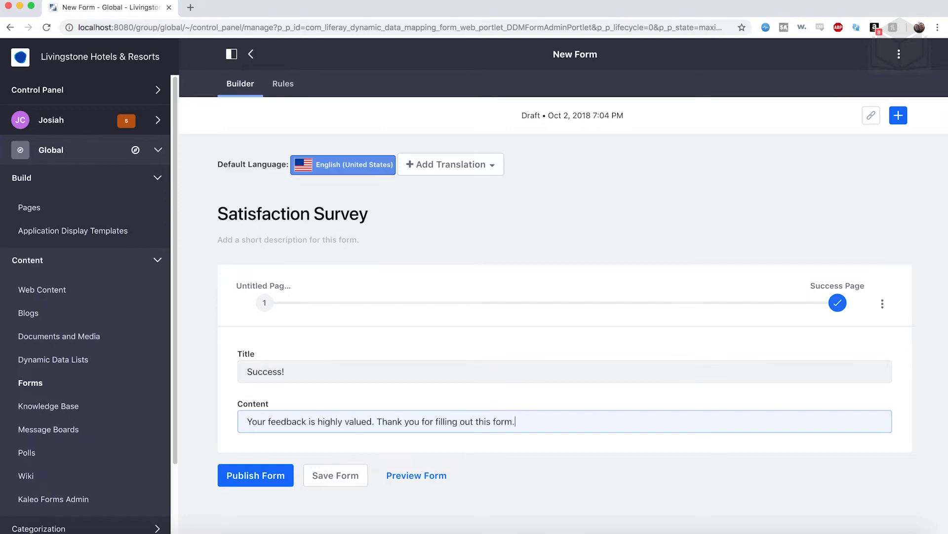
pyautogui.click(270, 475)
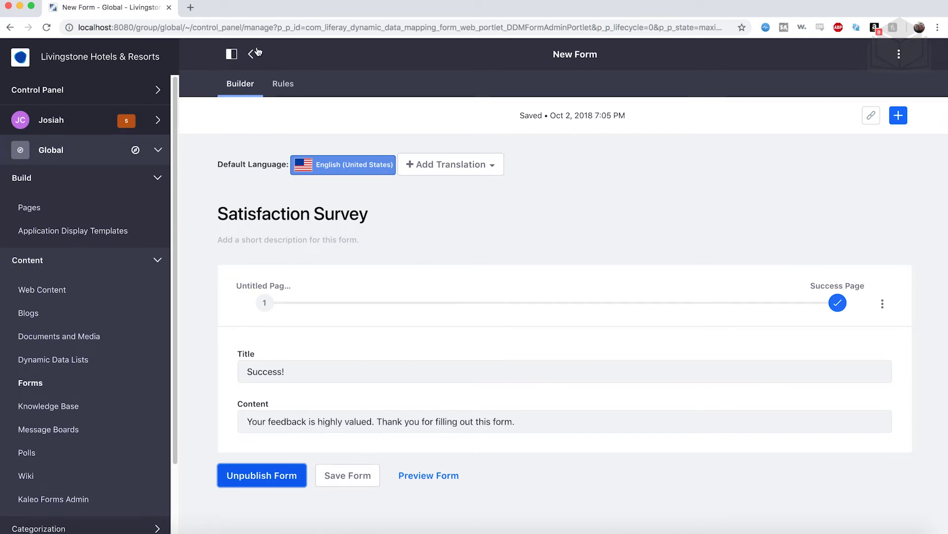
# Switch to the Livingstone Loop site and open its Forms administration.
pyautogui.click(136, 150)
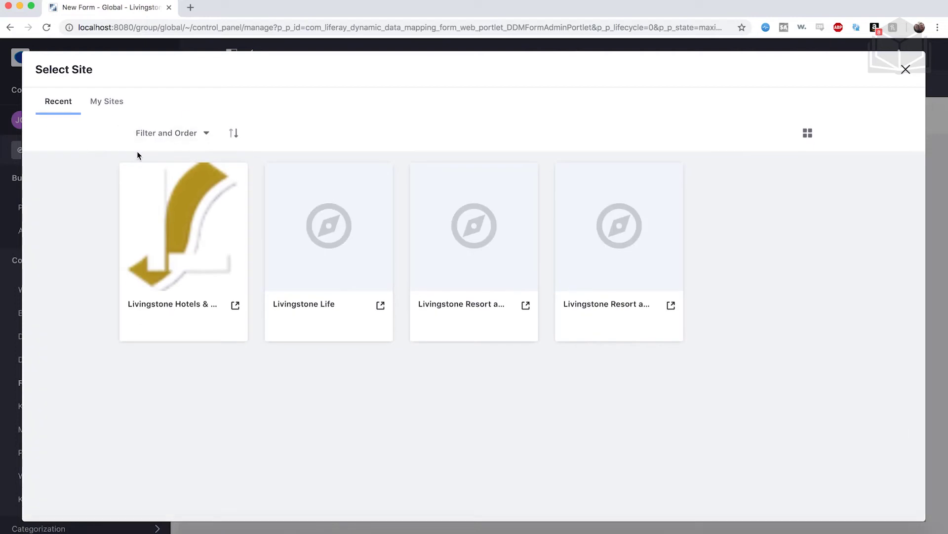
pyautogui.click(117, 108)
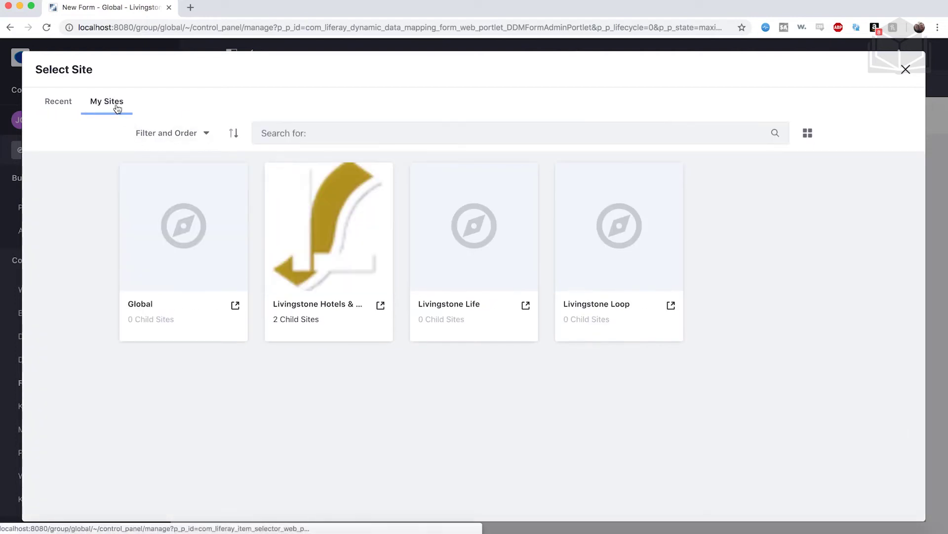
pyautogui.click(622, 305)
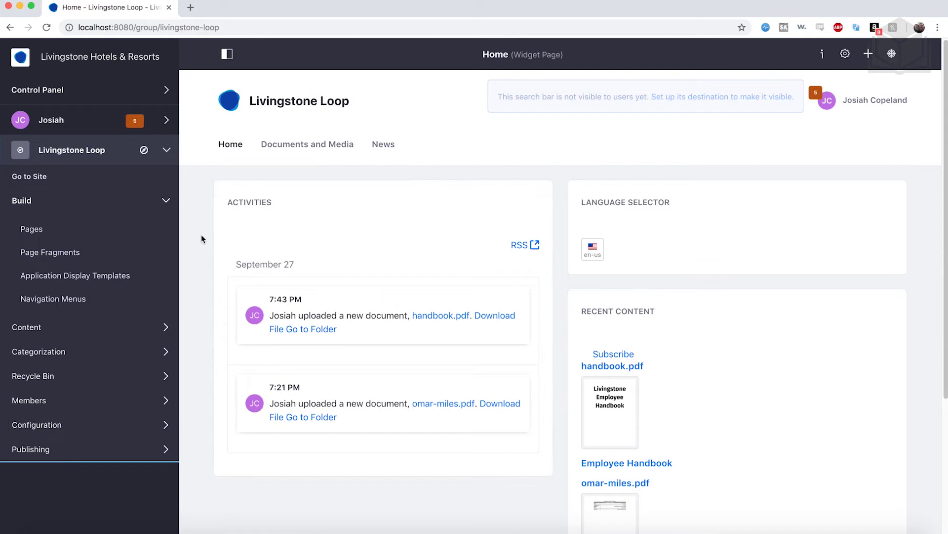
pyautogui.click(84, 336)
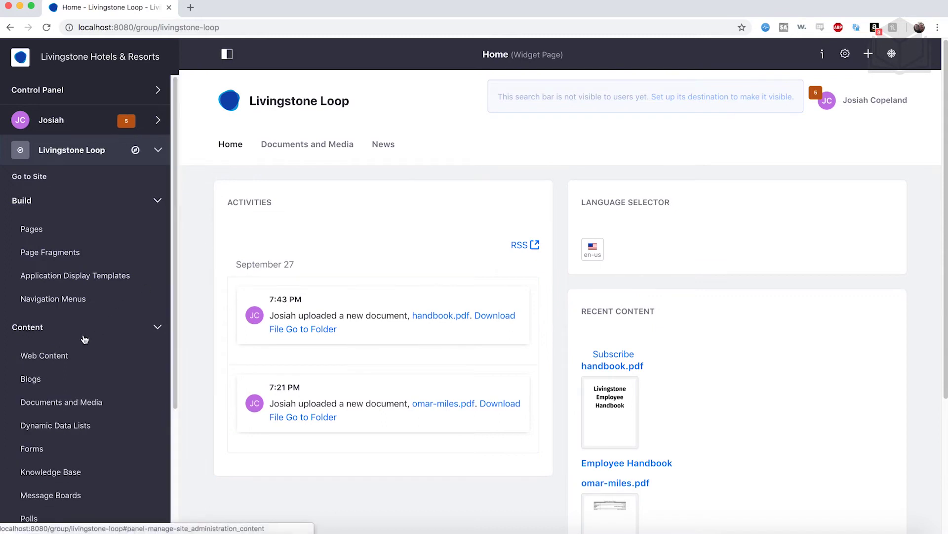
pyautogui.scroll(-1, 85, 339)
pyautogui.scroll(-2, 85, 339)
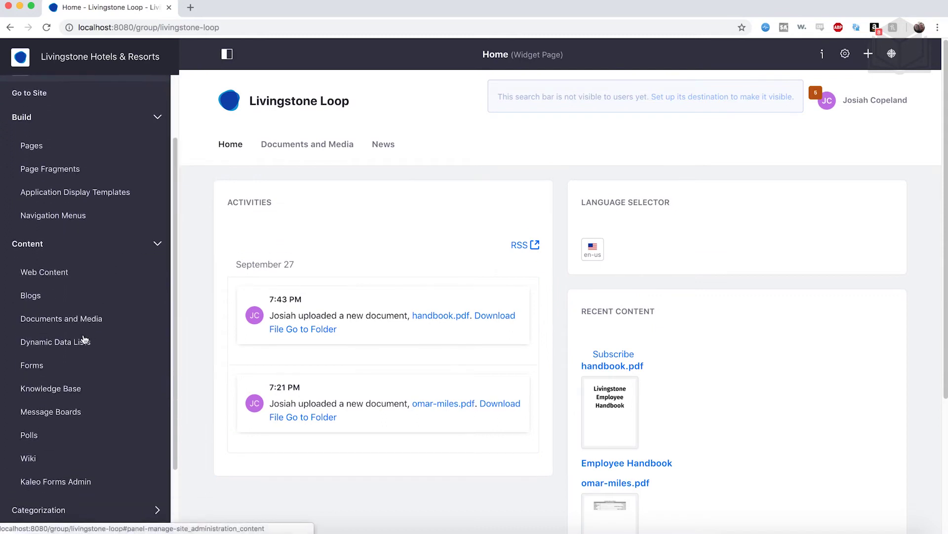
pyautogui.click(31, 365)
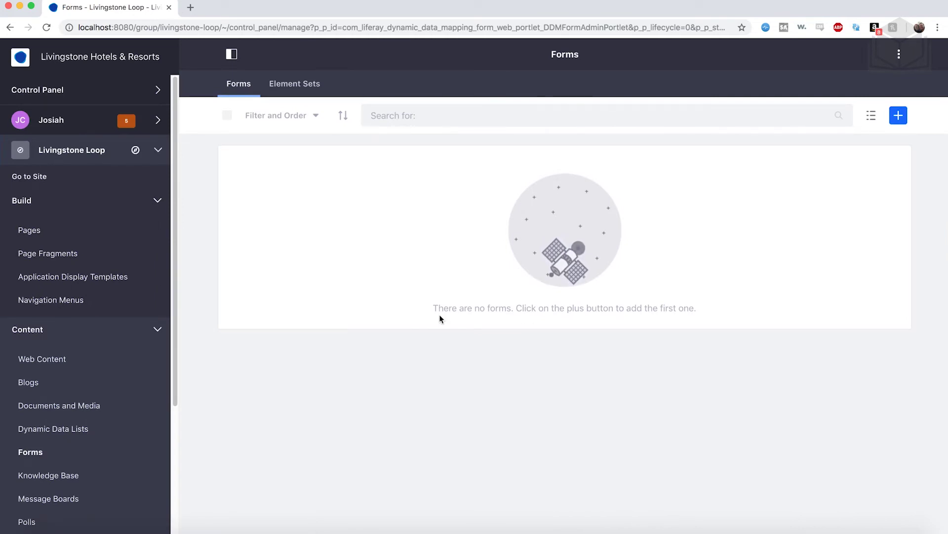
# Open a new import process for the Livingstone Loop site's forms.
pyautogui.click(899, 56)
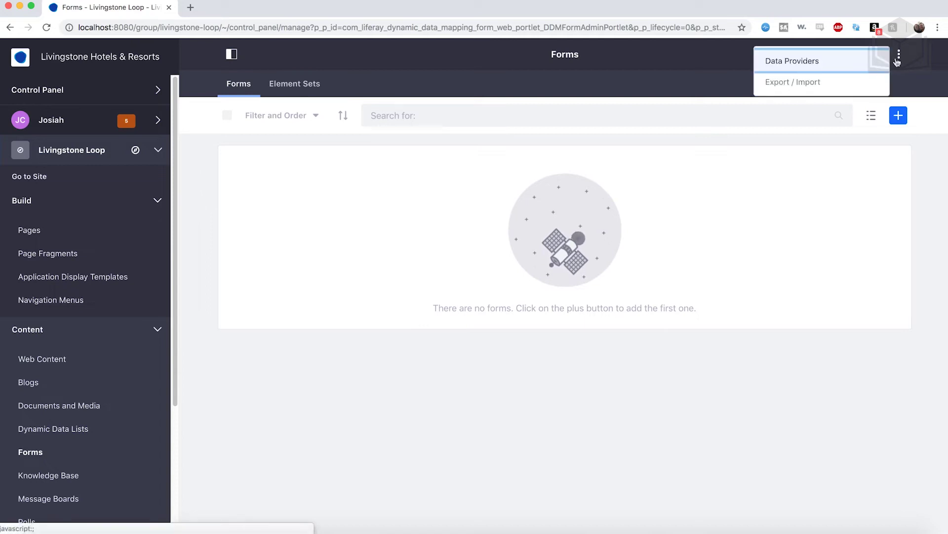
pyautogui.click(860, 81)
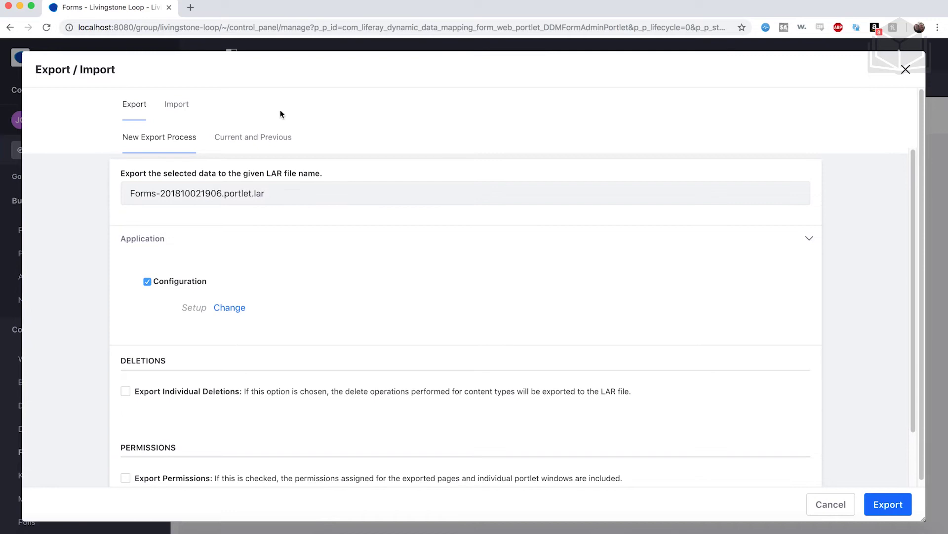
pyautogui.click(182, 113)
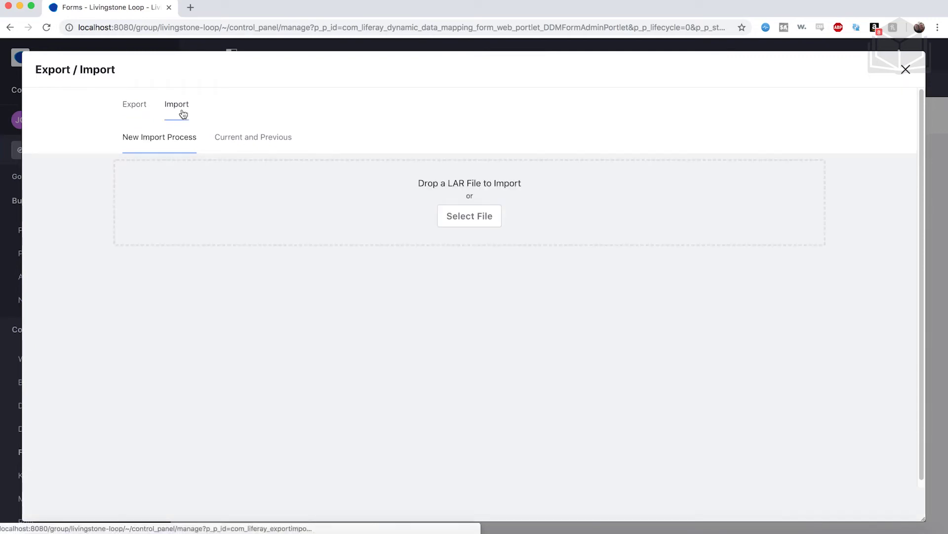
# Choose employee-feedback-form.lar from the 08-gathering-feedback-forms folder as the LAR file to import.
pyautogui.click(499, 224)
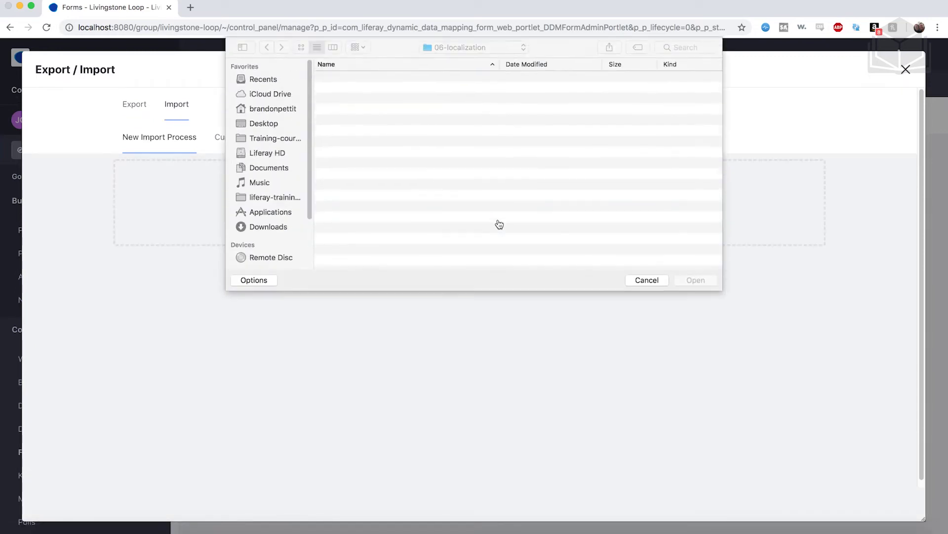
pyautogui.click(475, 46)
pyautogui.click(472, 60)
pyautogui.click(321, 132)
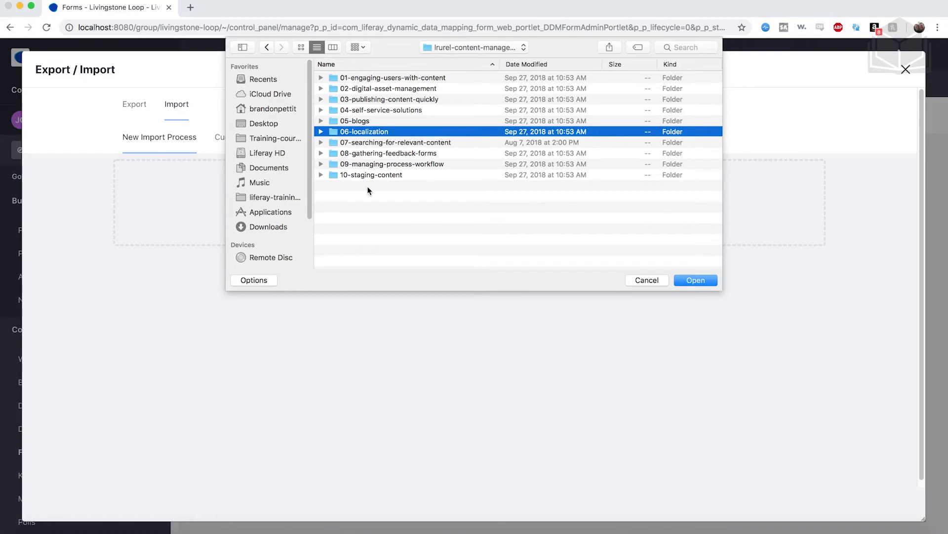
pyautogui.click(321, 153)
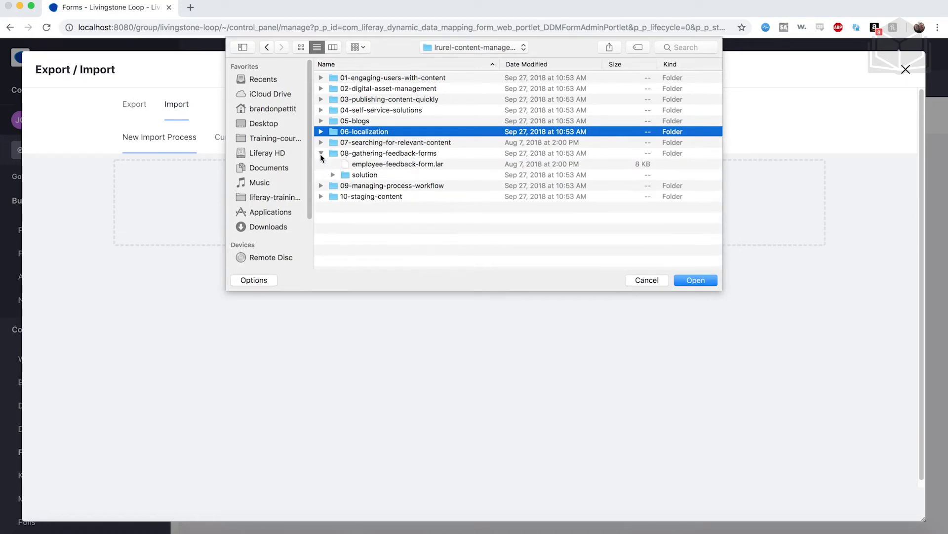
pyautogui.click(354, 164)
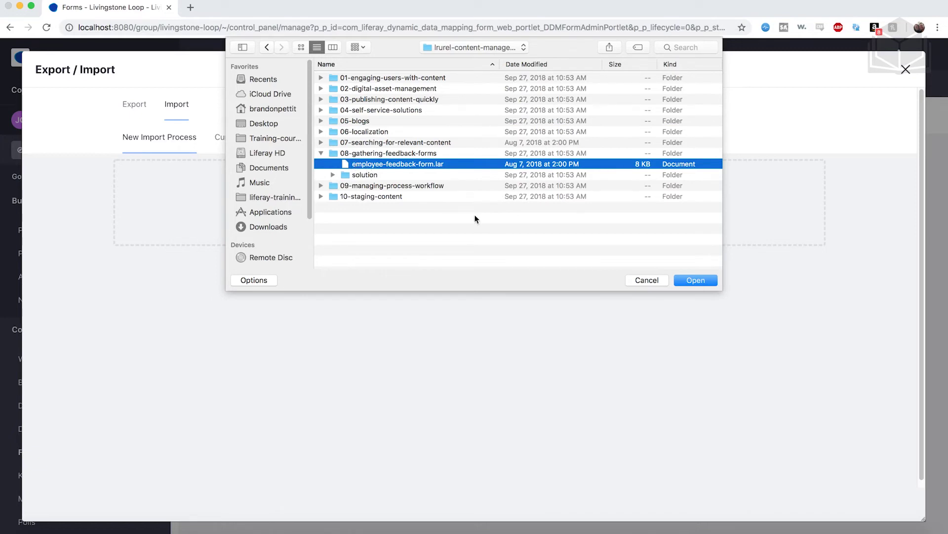
pyautogui.click(701, 281)
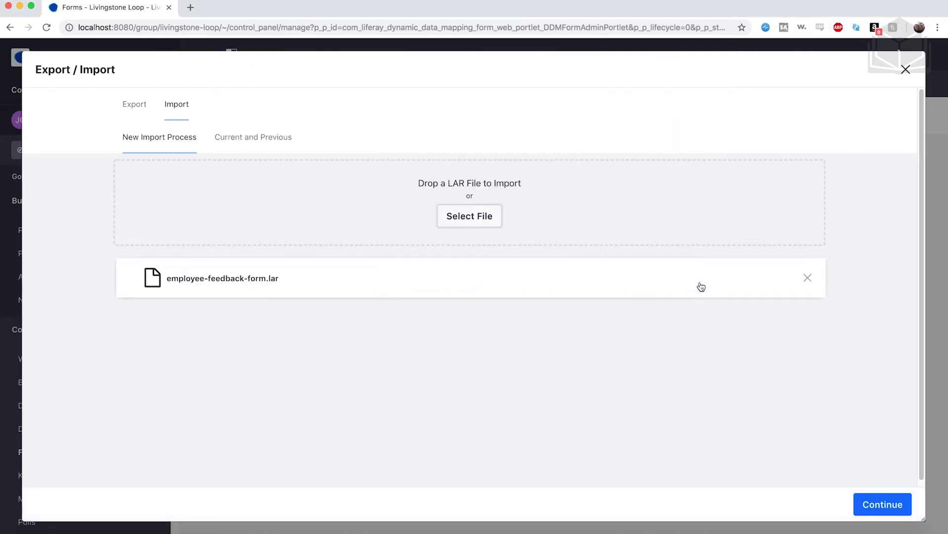
# Import employee-feedback-form.lar with the default application configuration and content options, and close the import dialog.
pyautogui.click(872, 504)
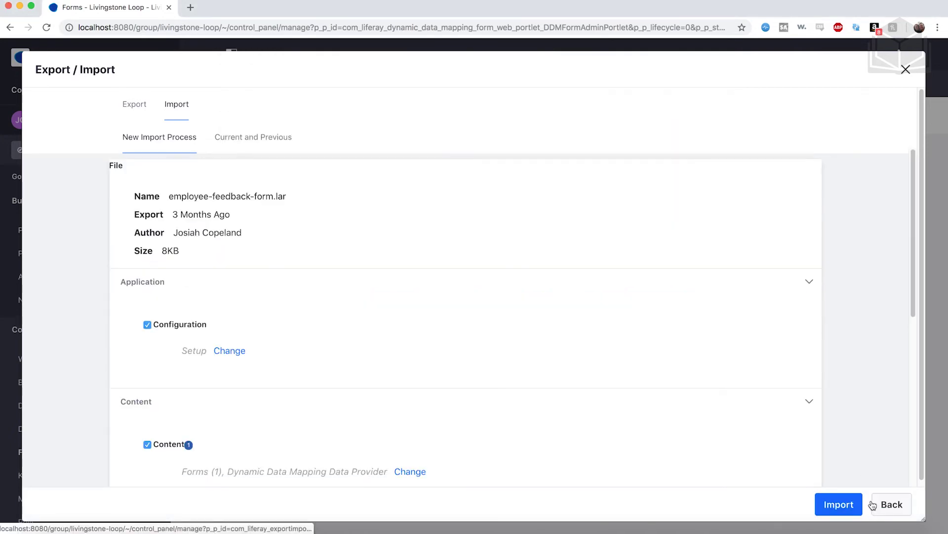
pyautogui.click(842, 503)
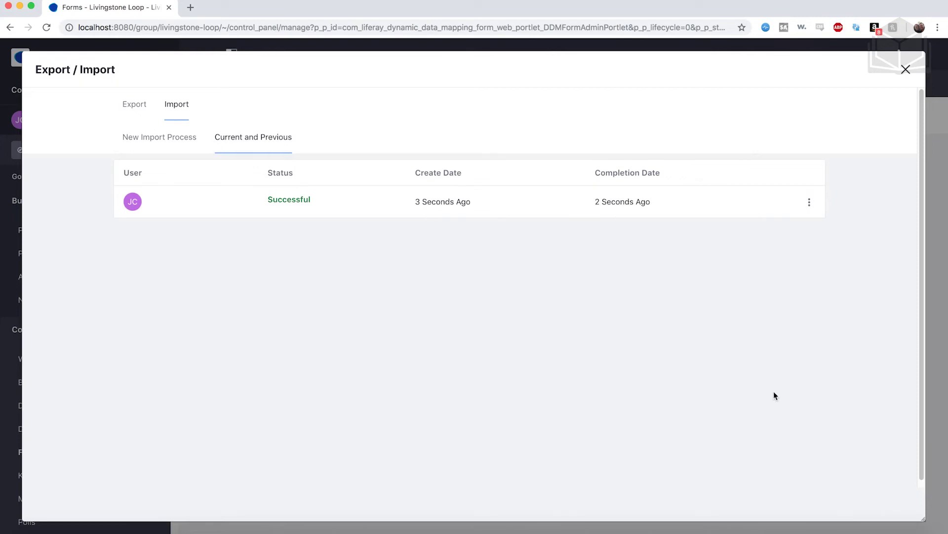
pyautogui.click(905, 69)
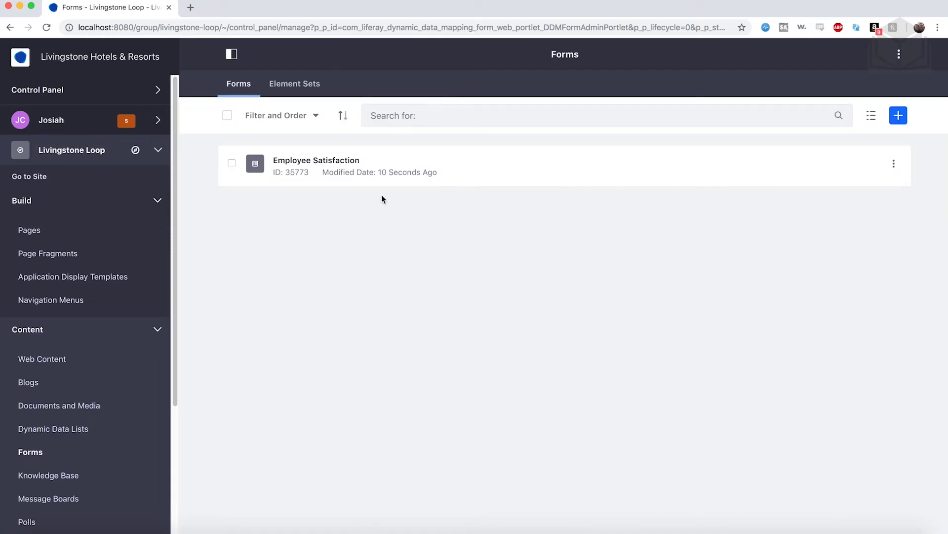
# Open the imported Employee Satisfaction form in the form builder and look over its first page.
pyautogui.click(311, 161)
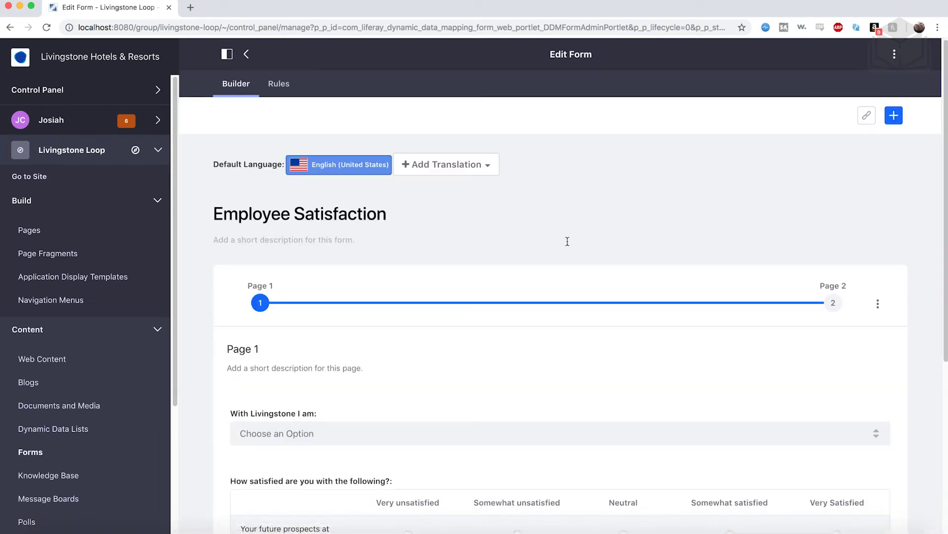
pyautogui.scroll(-3, 567, 241)
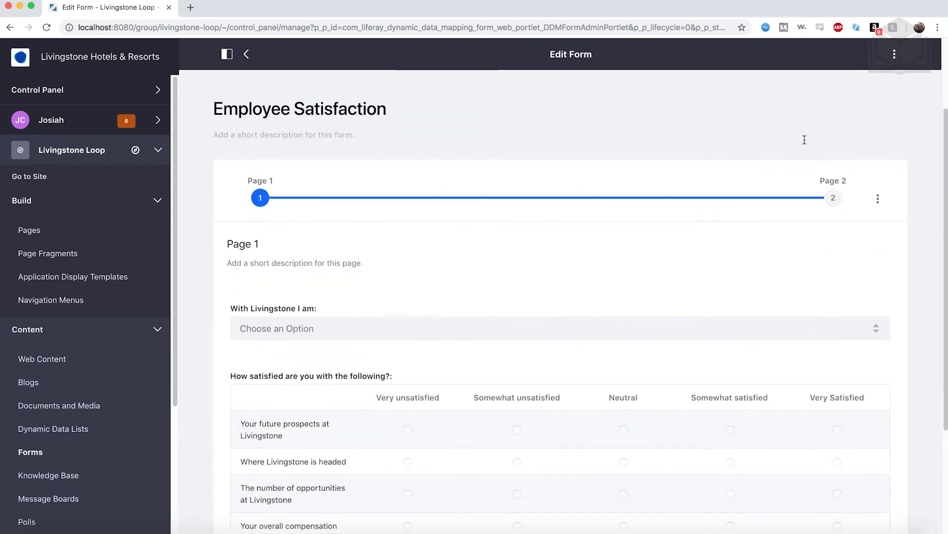
pyautogui.scroll(-4, 505, 182)
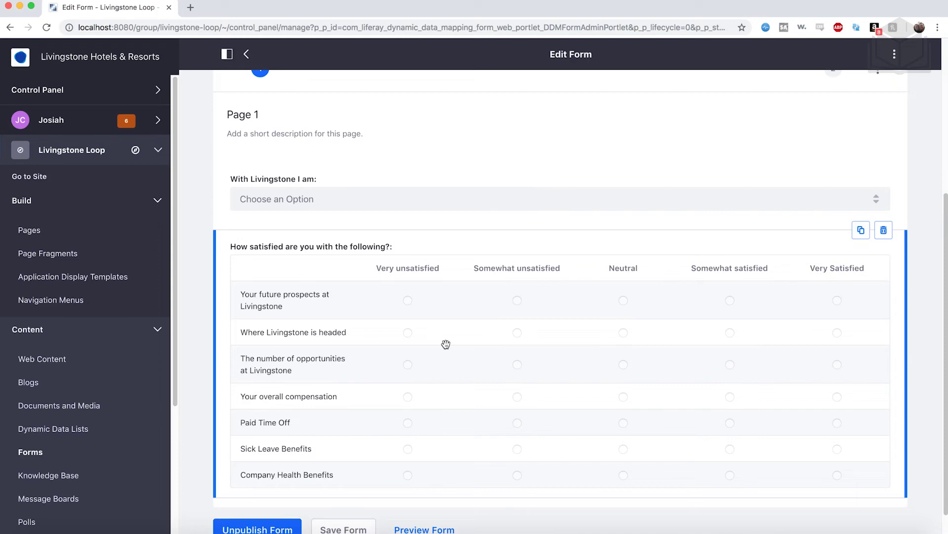
# Open the settings of the "How satisfied are you with the following?" grid and review its rows and columns.
pyautogui.click(418, 248)
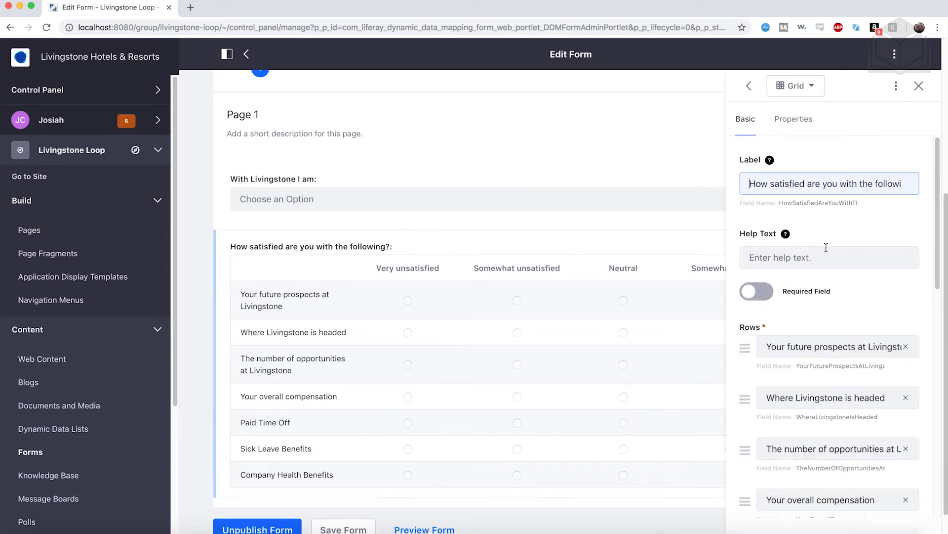
pyautogui.scroll(-5, 873, 260)
pyautogui.scroll(-8, 873, 260)
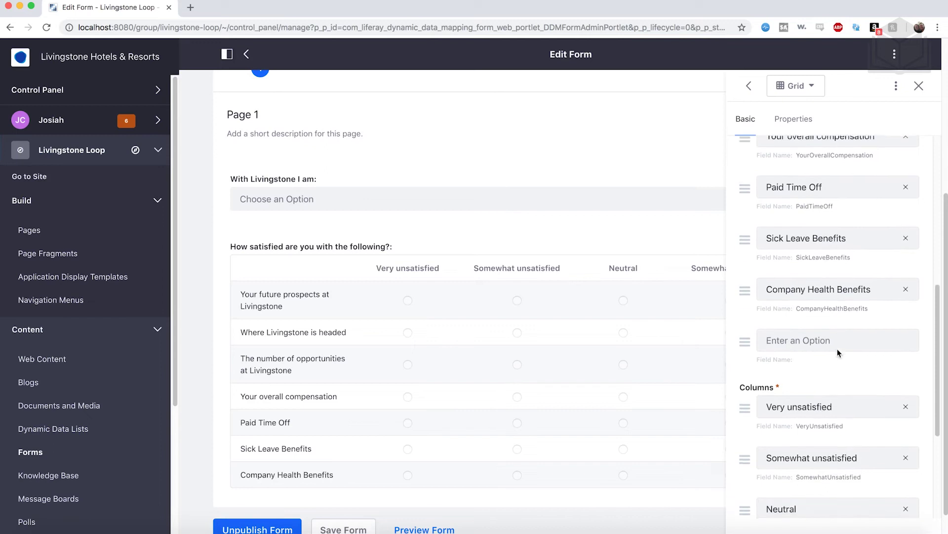
pyautogui.scroll(6, 834, 349)
pyautogui.scroll(4, 826, 339)
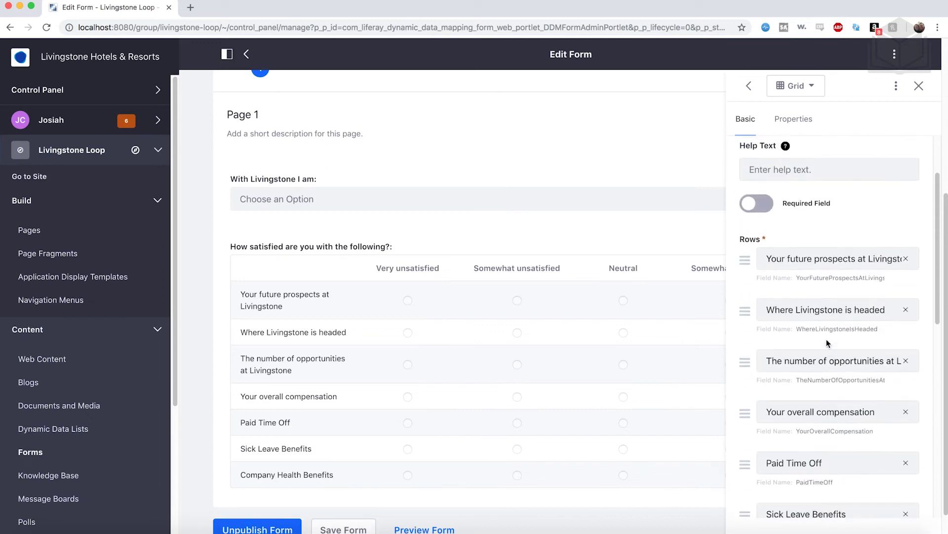
pyautogui.scroll(-14, 827, 326)
pyautogui.scroll(-1, 828, 320)
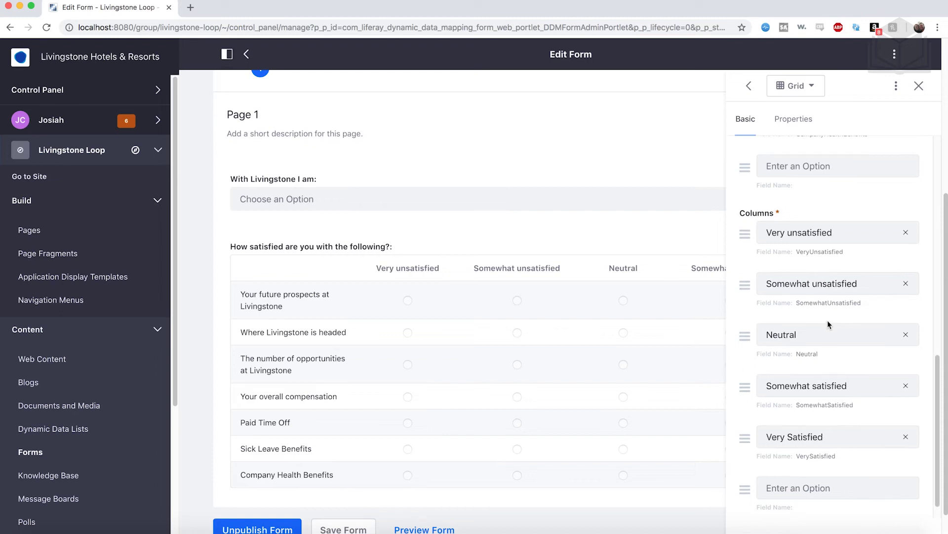
# Add the row "Amount of Work Time vs. Break Time" to the satisfaction grid and save the form.
pyautogui.scroll(4, 828, 320)
pyautogui.click(799, 282)
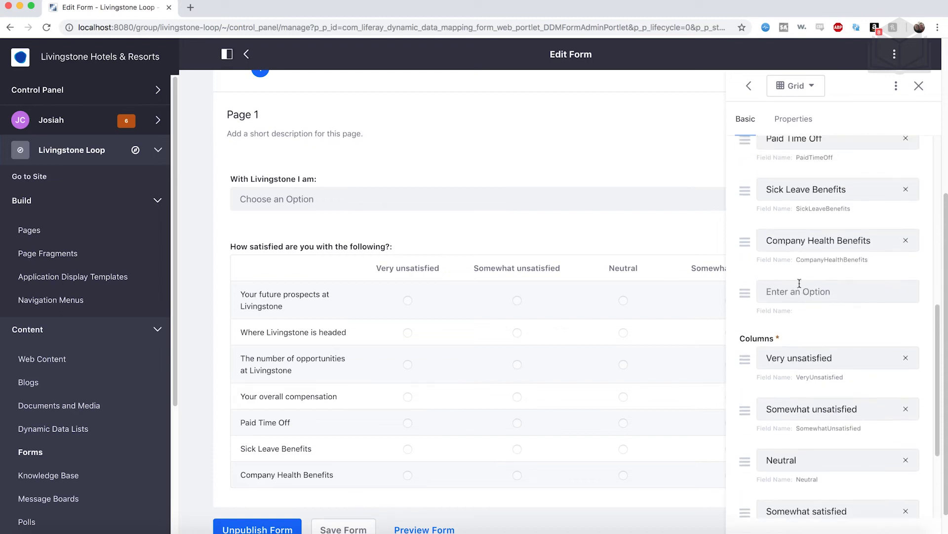
pyautogui.scroll(-4, 800, 287)
pyautogui.scroll(4, 800, 322)
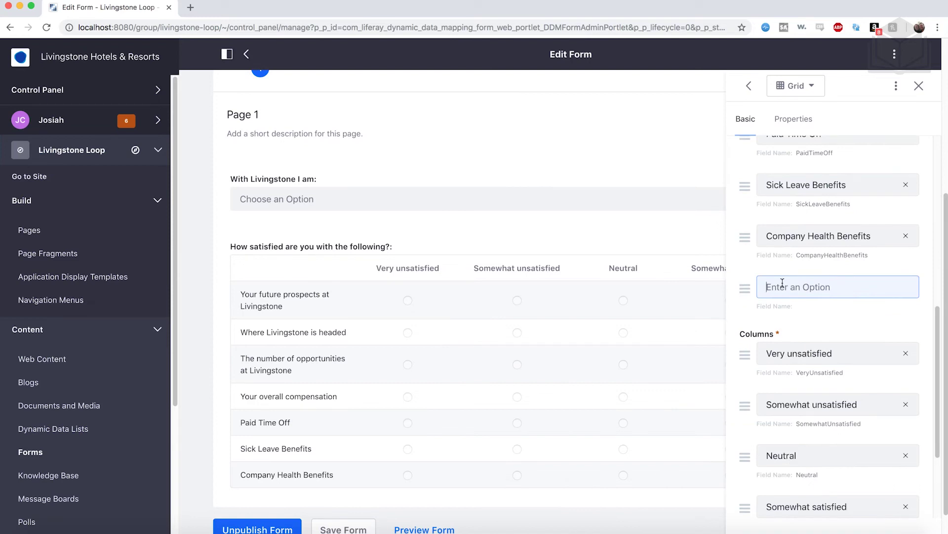
pyautogui.write('Amount of ')
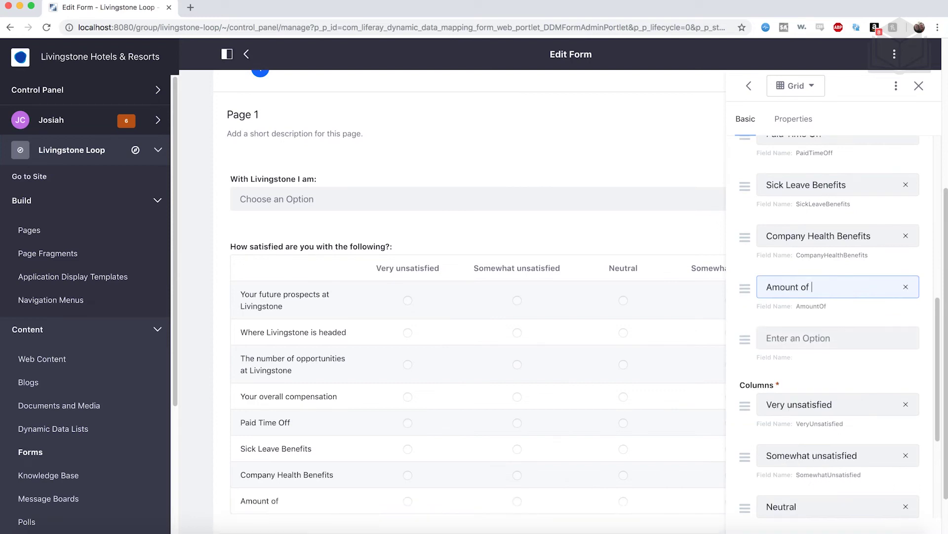
pyautogui.write('Work Time vs. Break Time')
pyautogui.scroll(-3, 555, 383)
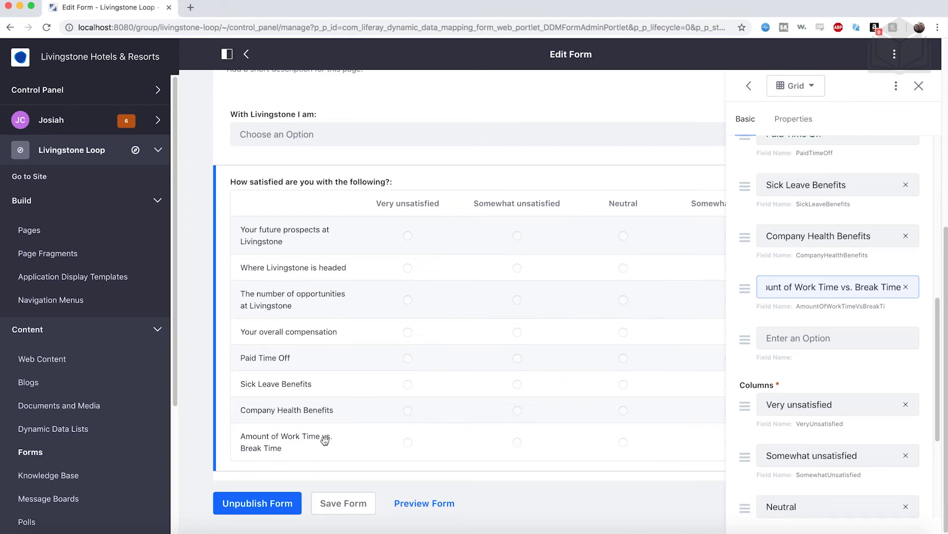
pyautogui.click(918, 85)
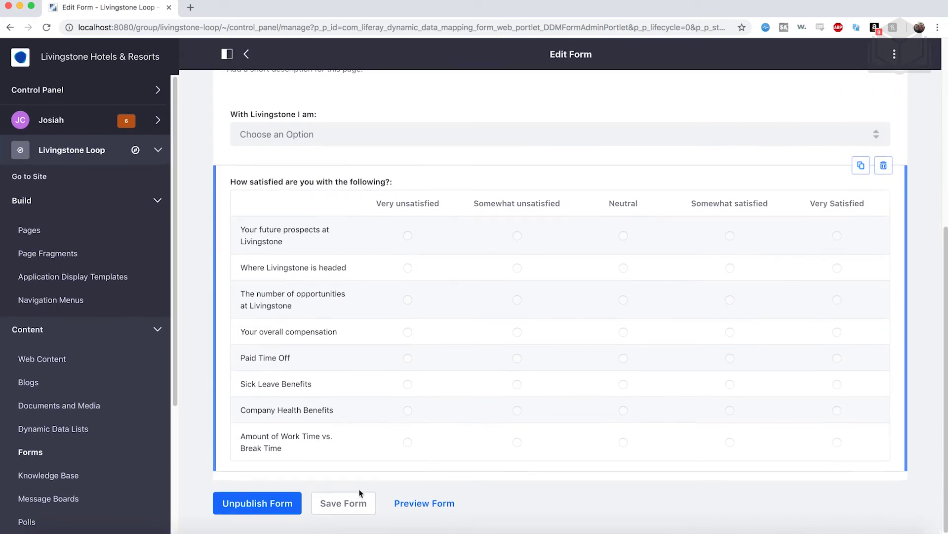
pyautogui.click(349, 504)
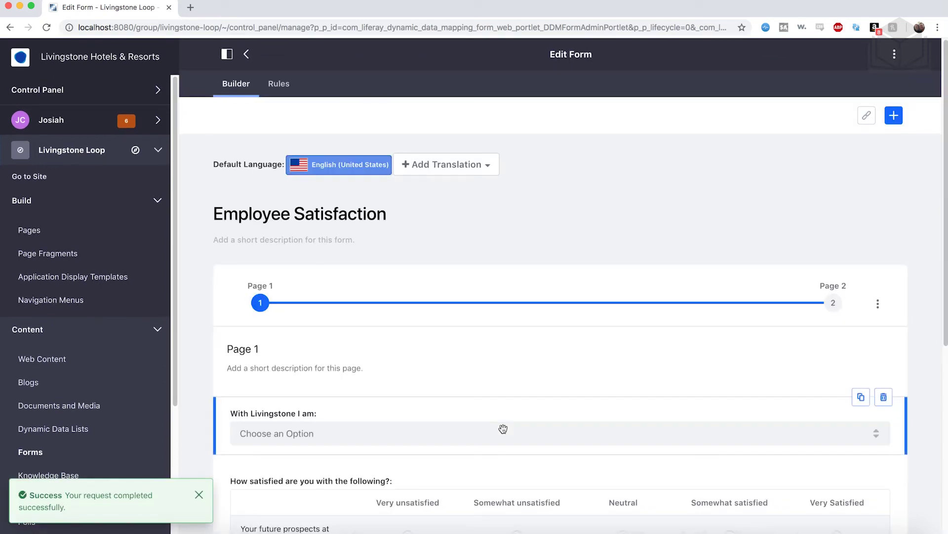
# Preview the Employee Satisfaction form, check both of its pages, and close the preview.
pyautogui.scroll(-6, 503, 428)
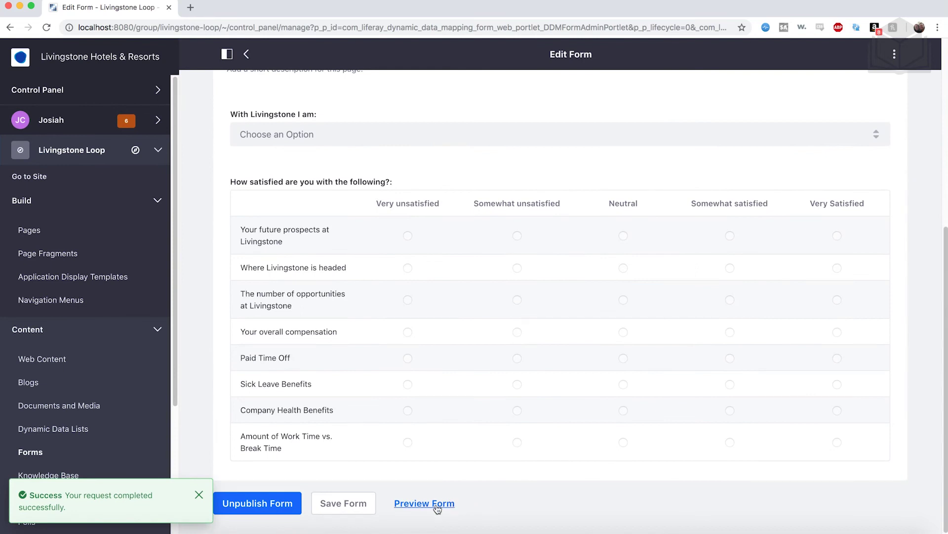
pyautogui.click(418, 504)
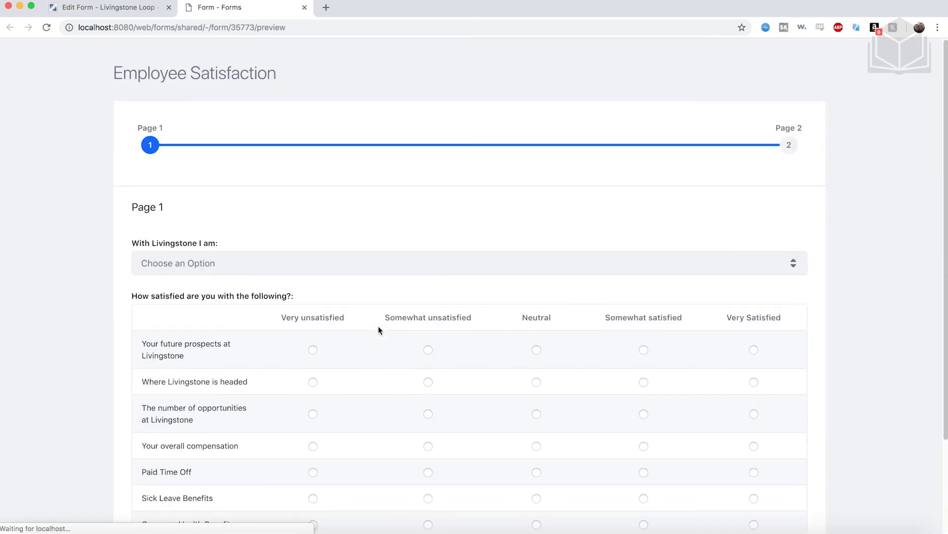
pyautogui.scroll(-5, 446, 232)
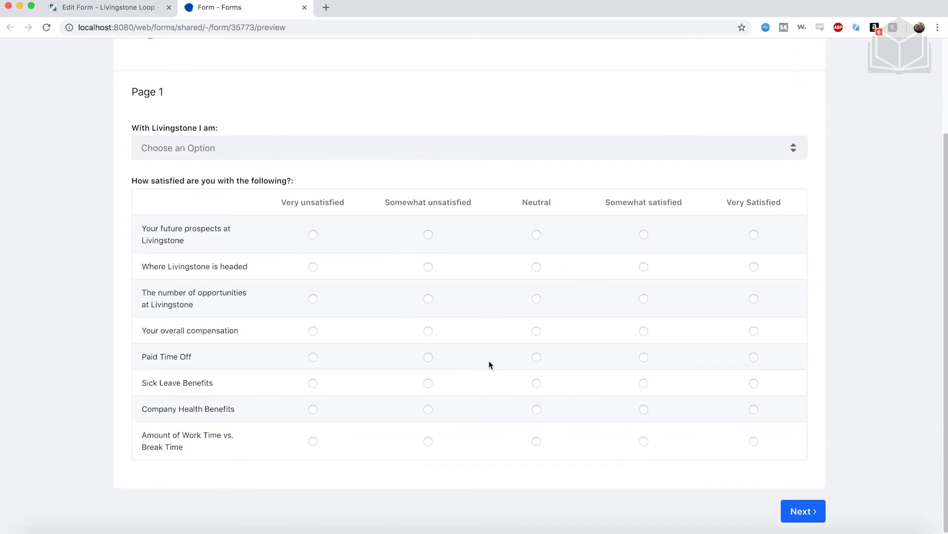
pyautogui.click(795, 522)
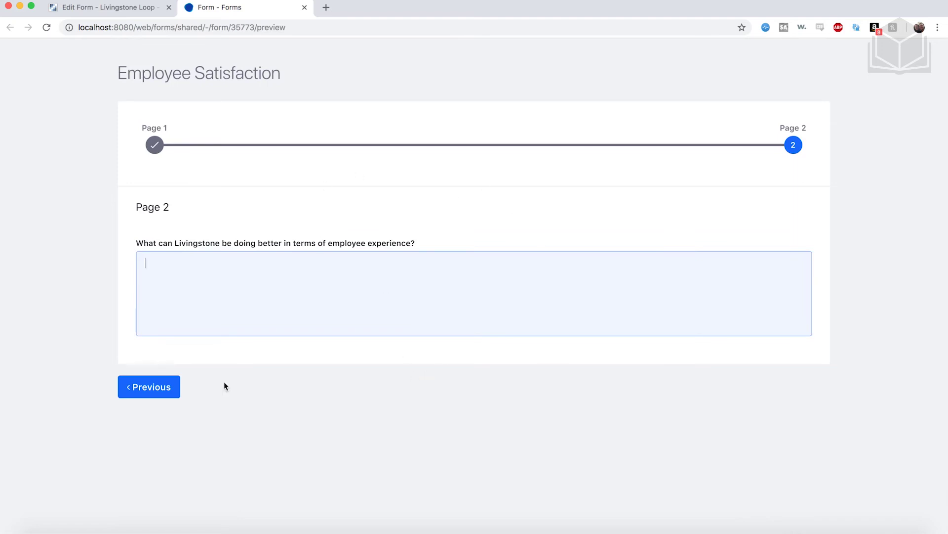
pyautogui.click(159, 391)
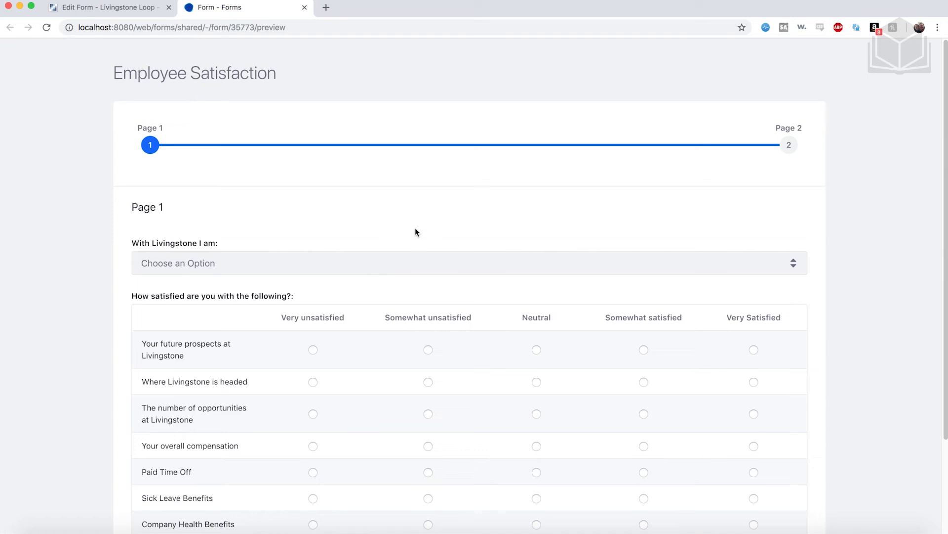
pyautogui.click(305, 8)
# Return to the Forms list and start a new element set in the Livingstone Loop site.
pyautogui.scroll(5, 425, 316)
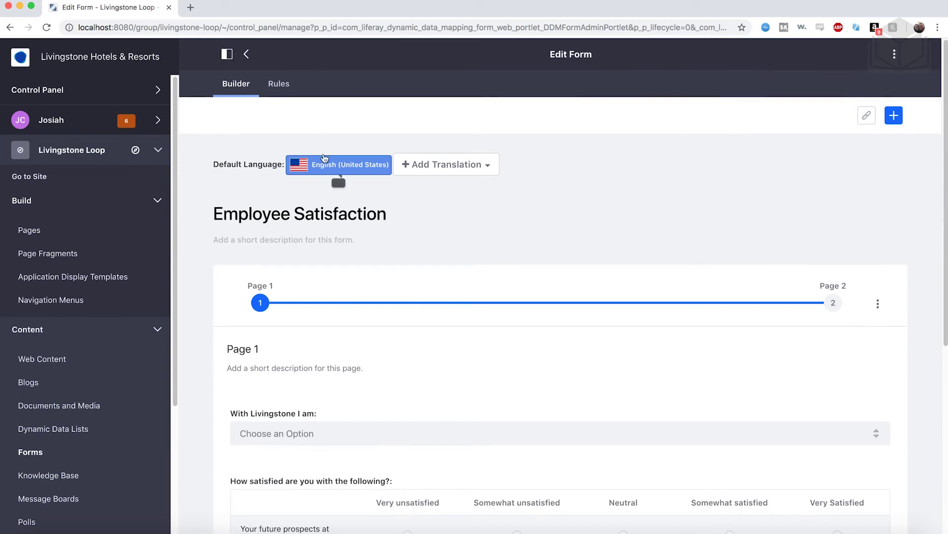
pyautogui.click(248, 55)
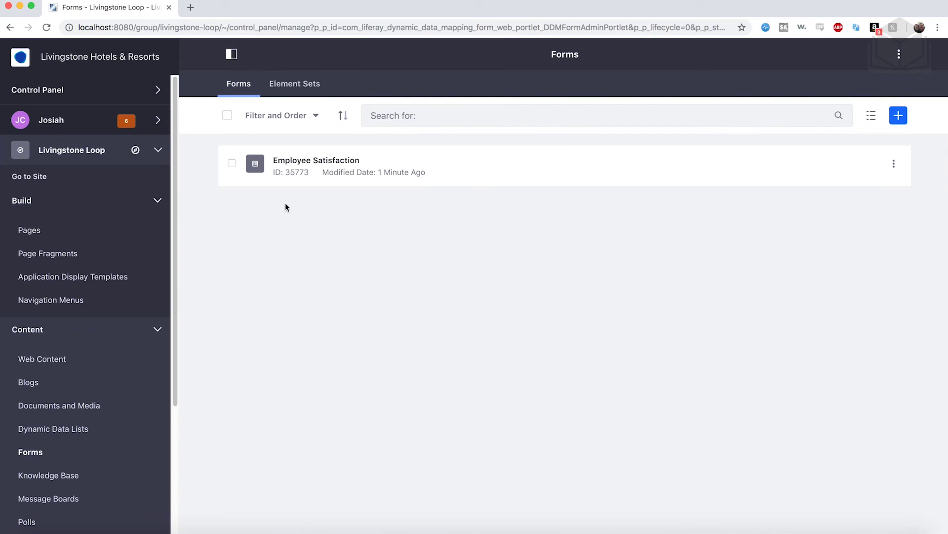
pyautogui.click(306, 91)
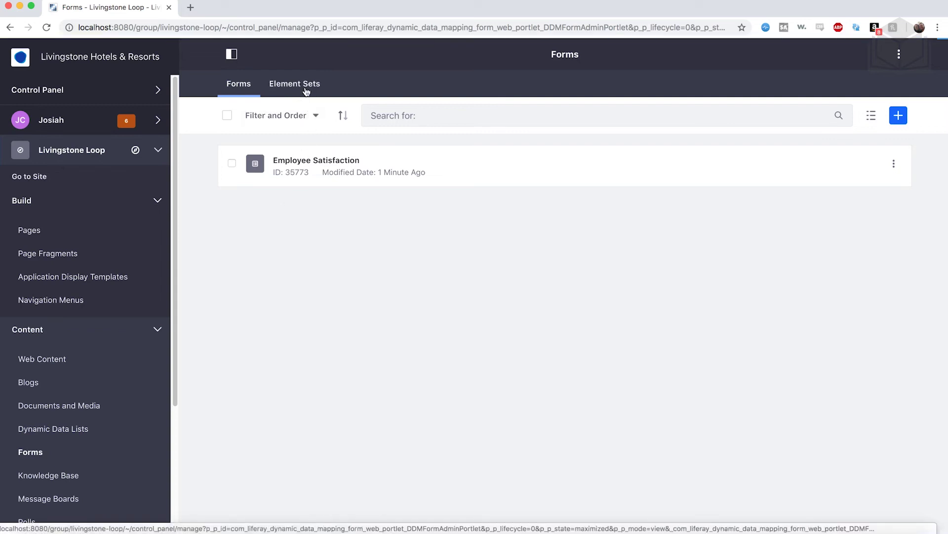
pyautogui.click(899, 115)
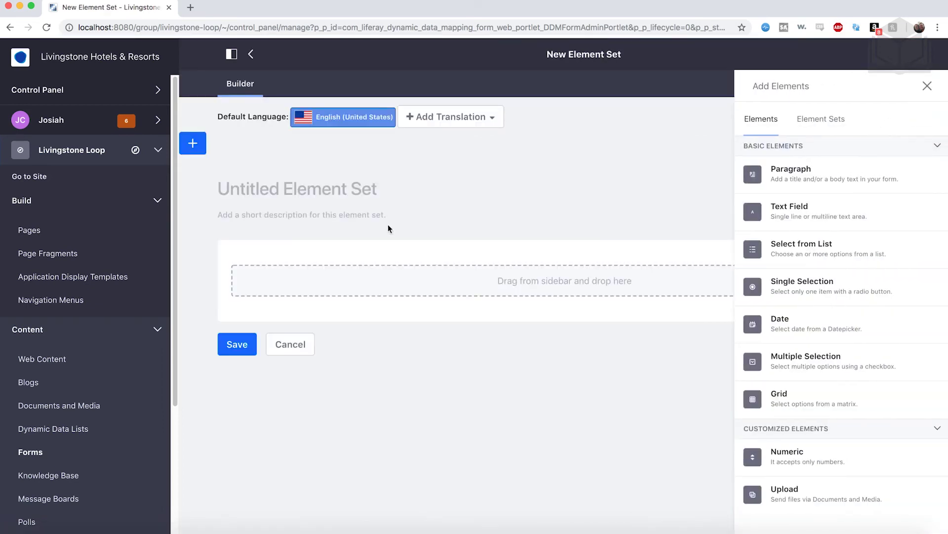
# Title the element set "End of Form Set" and describe it as "Use this set on the last page of a survey or feedback form.".
pyautogui.click(340, 191)
pyautogui.write('End of Formt')
pyautogui.press('BackSpace')
pyautogui.press('BackSpace')
pyautogui.write('Set')
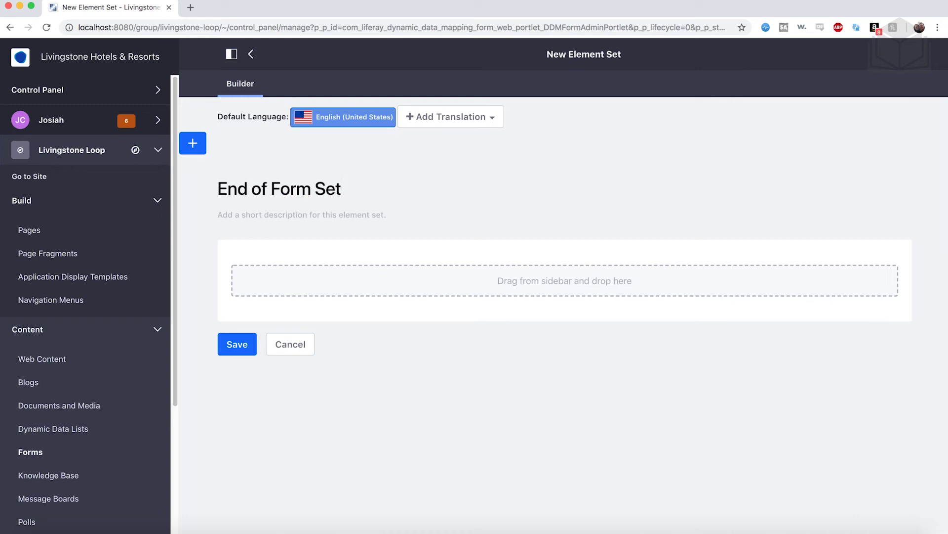
pyautogui.click(284, 218)
pyautogui.write('Use this set')
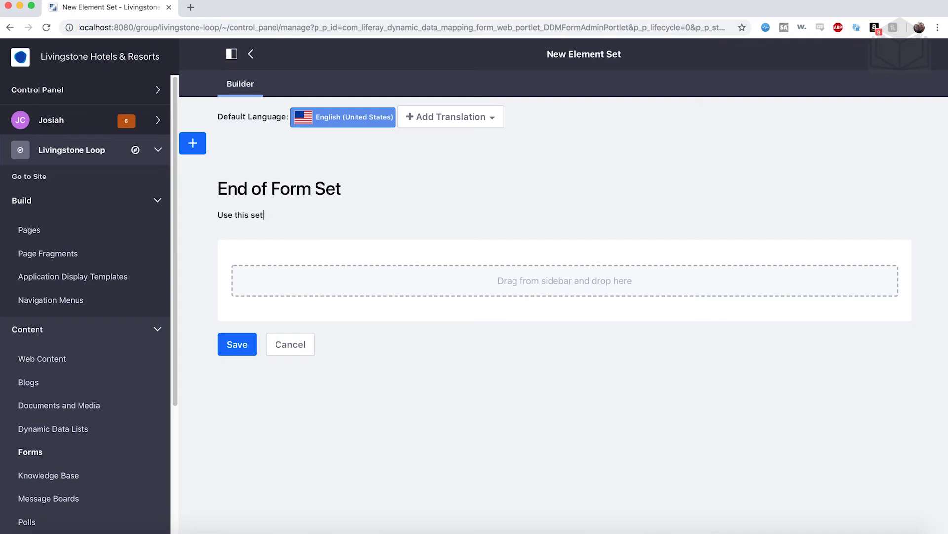
pyautogui.write(' on the last page of a survey or feedback')
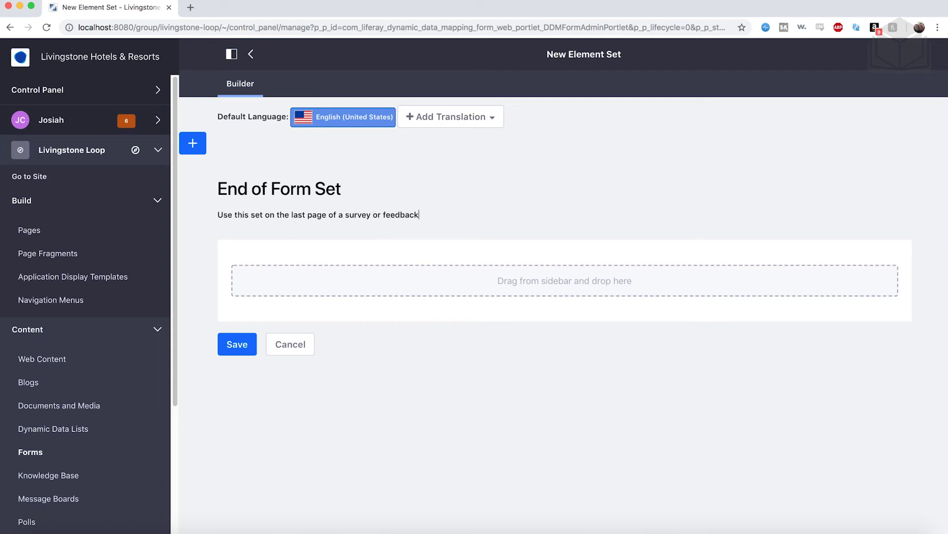
pyautogui.write(' form.')
# Add a Select from List field to the End of Form Set.
pyautogui.click(193, 149)
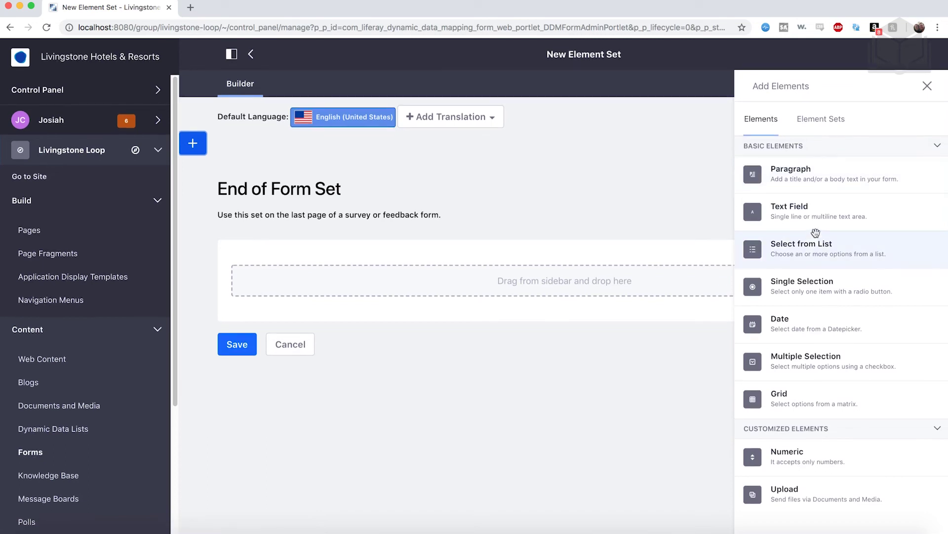
pyautogui.moveTo(811, 246); pyautogui.dragTo(613, 281)
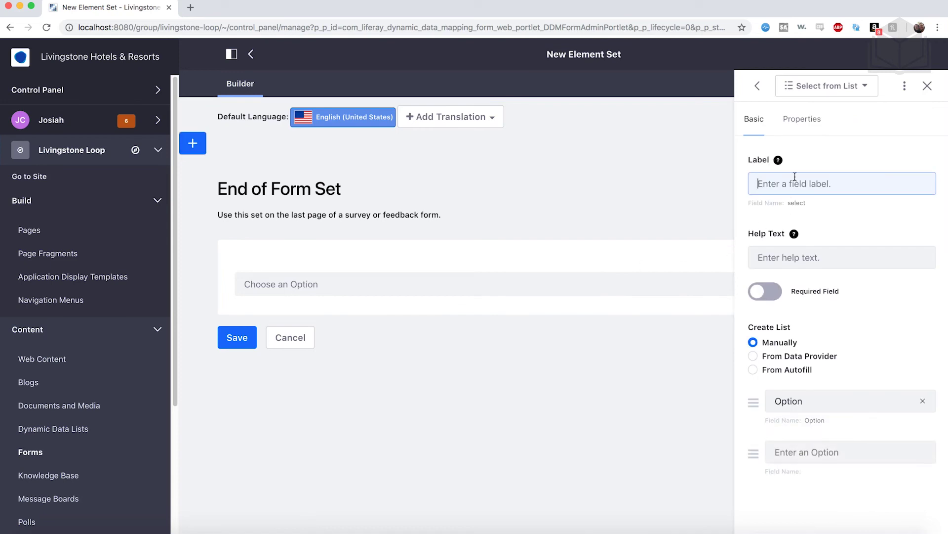
# Label the list field "I think the length of this survey:" and enter the options "Was too long" and "Was a little long".
pyautogui.write('I think the length of this survey:')
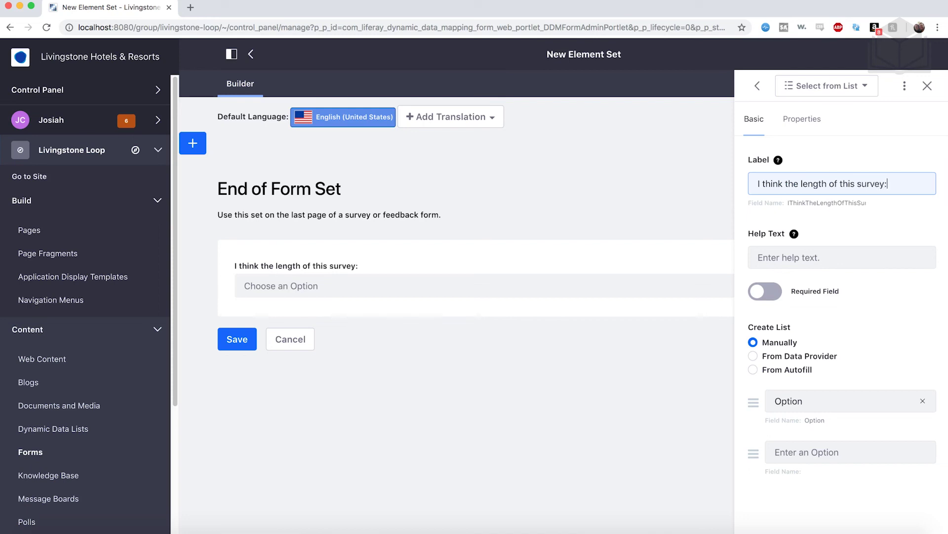
pyautogui.click(801, 398)
pyautogui.write('Was too long')
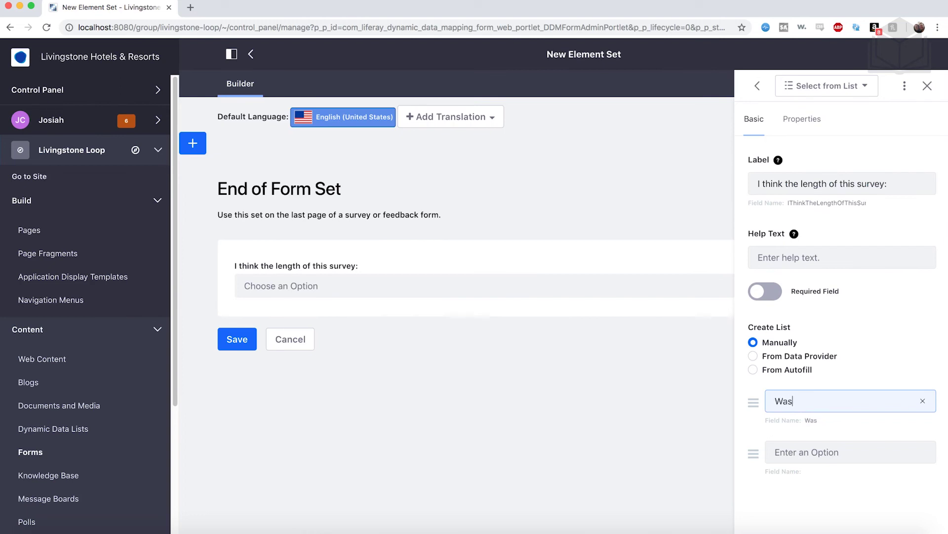
pyautogui.click(810, 452)
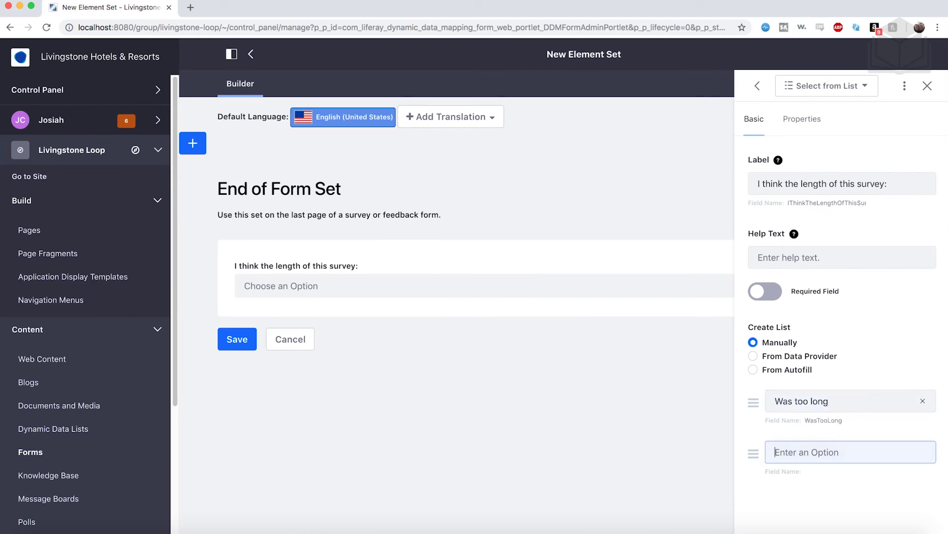
pyautogui.write('Was a ')
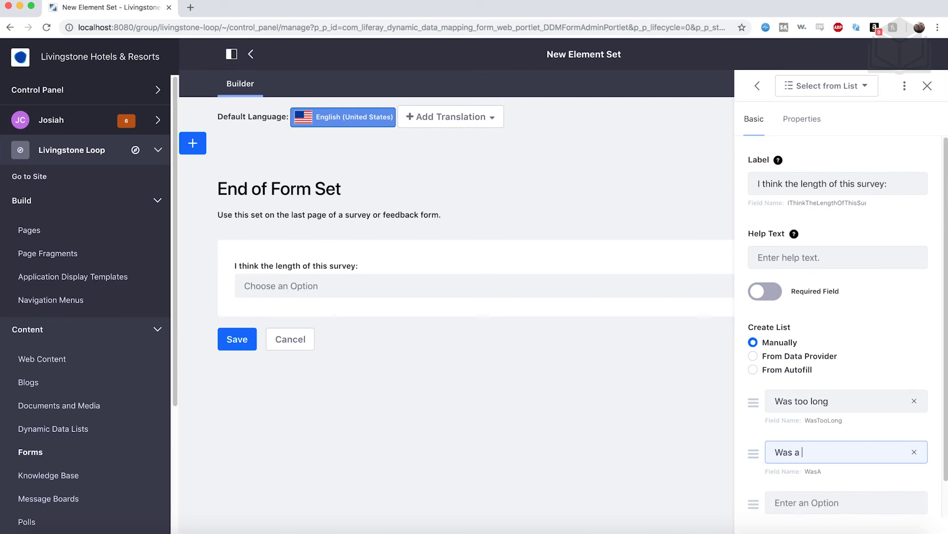
pyautogui.write('little long')
# Add the options "Was just right" and "Could have been longer" to the survey length list.
pyautogui.press('Tab')
pyautogui.press('Tab')
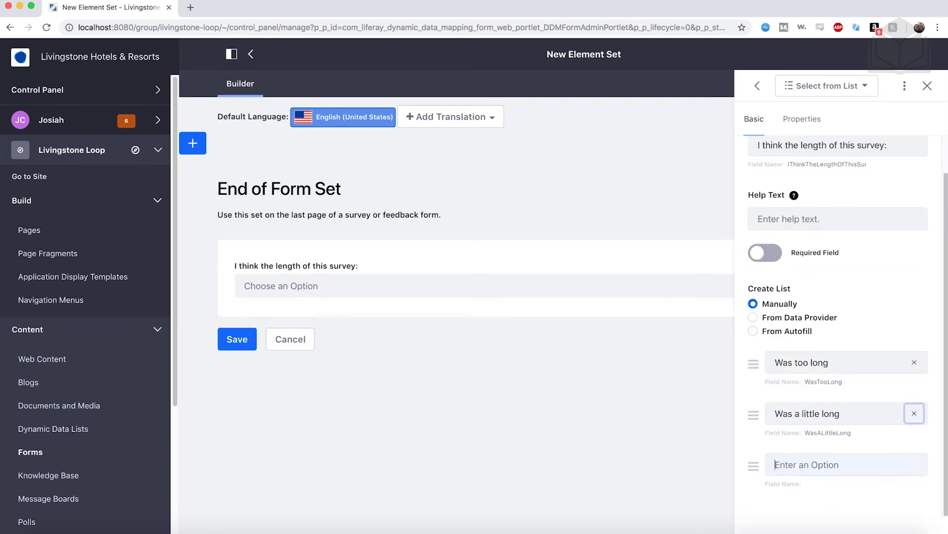
pyautogui.write('Was just right')
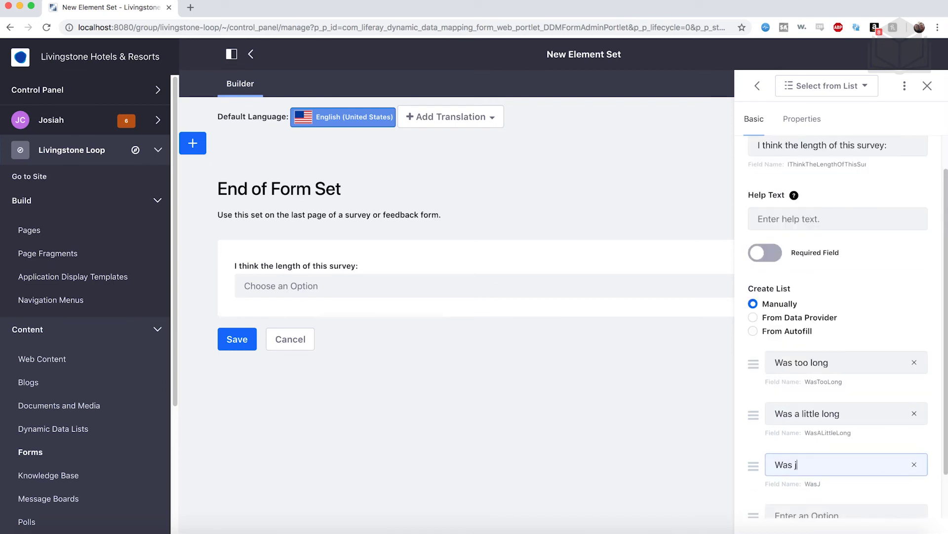
pyautogui.press('Tab')
pyautogui.press('Tab')
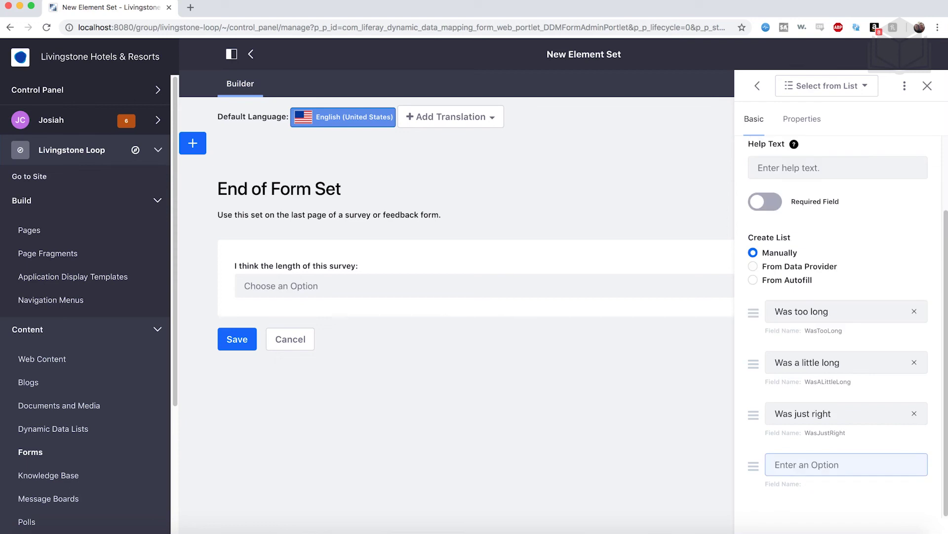
pyautogui.write('Could hav')
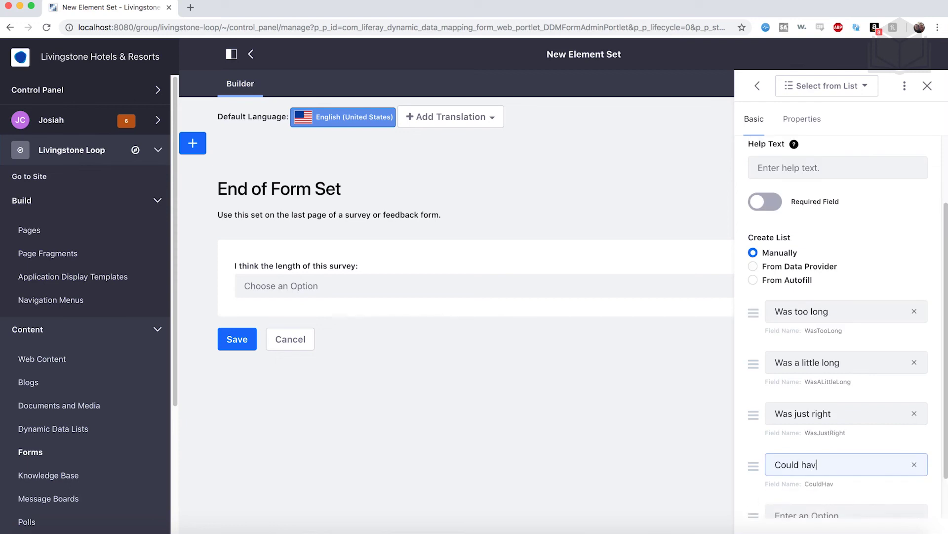
pyautogui.write('e been longer')
pyautogui.scroll(-2, 815, 379)
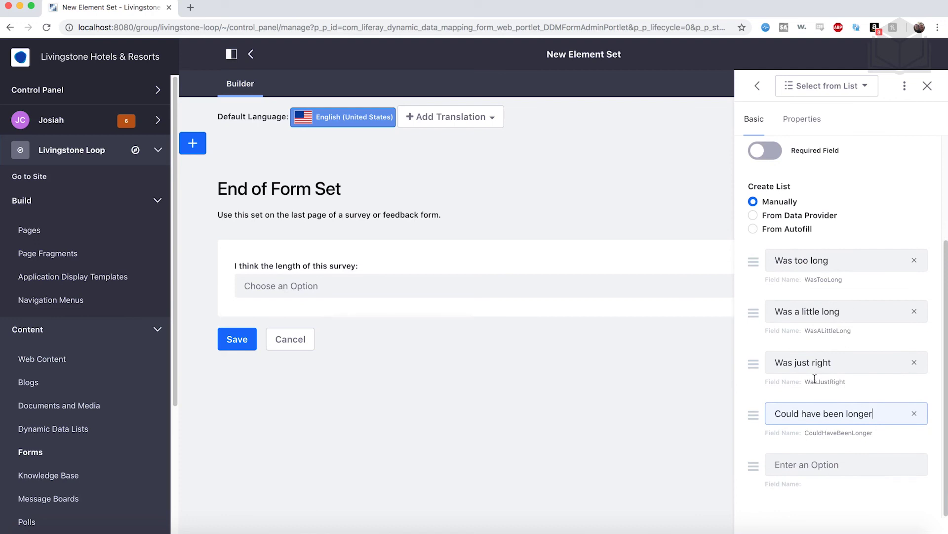
# Add a multiple-line text field labelled "iS there anything else you would like to let us know about?" below the list and save the element set.
pyautogui.click(759, 90)
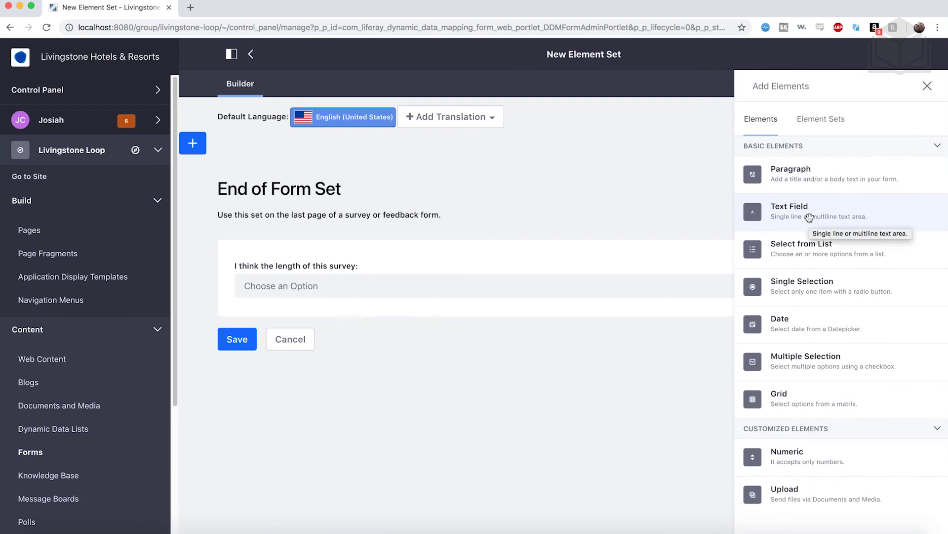
pyautogui.moveTo(809, 217); pyautogui.dragTo(554, 327)
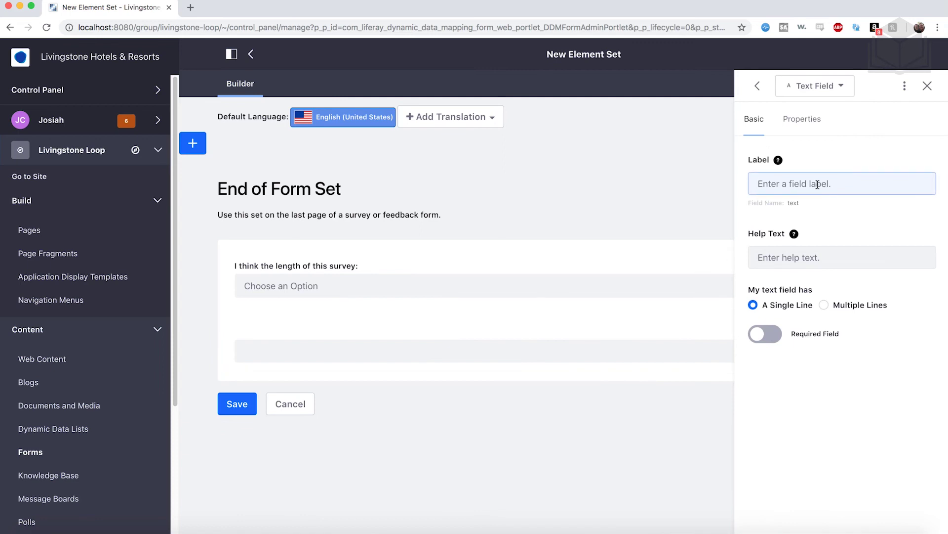
pyautogui.write('i')
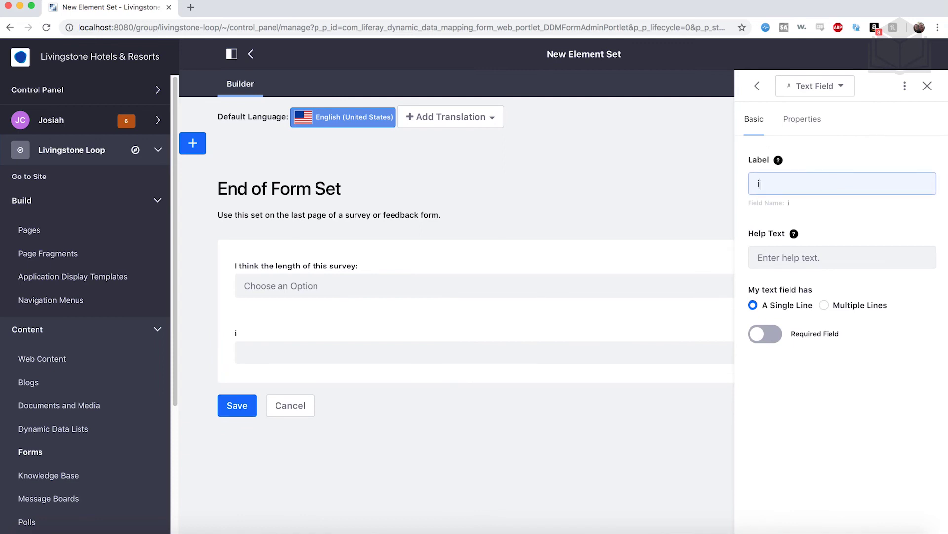
pyautogui.write('S there anything els')
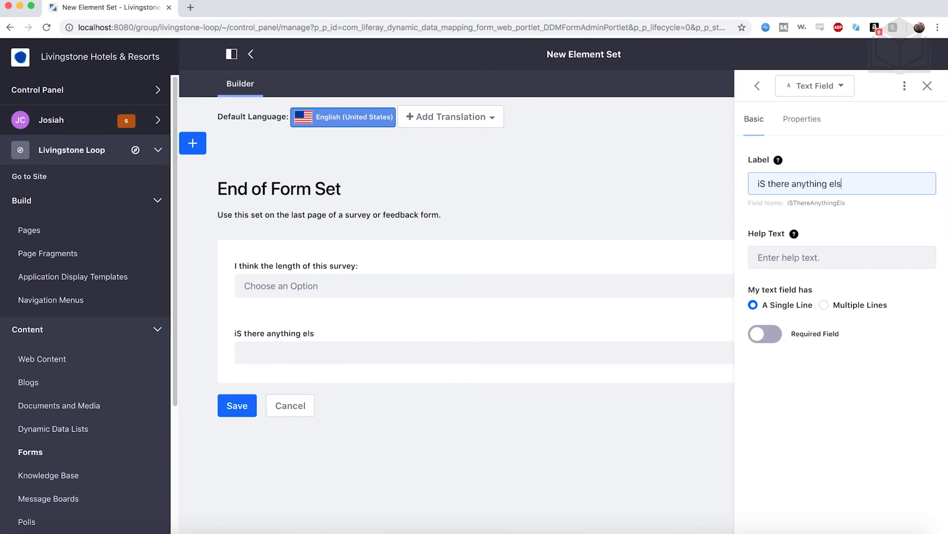
pyautogui.write('e you would like t')
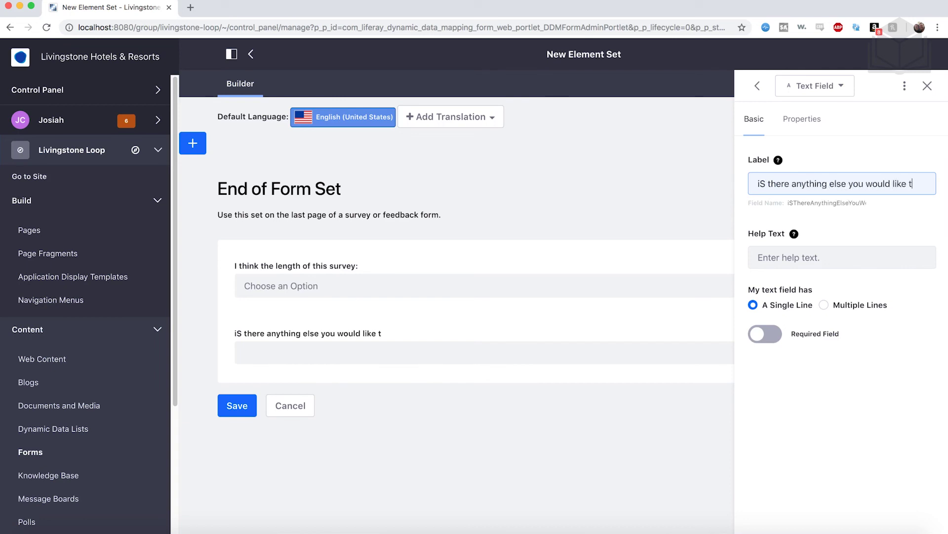
pyautogui.write('o let us know about?')
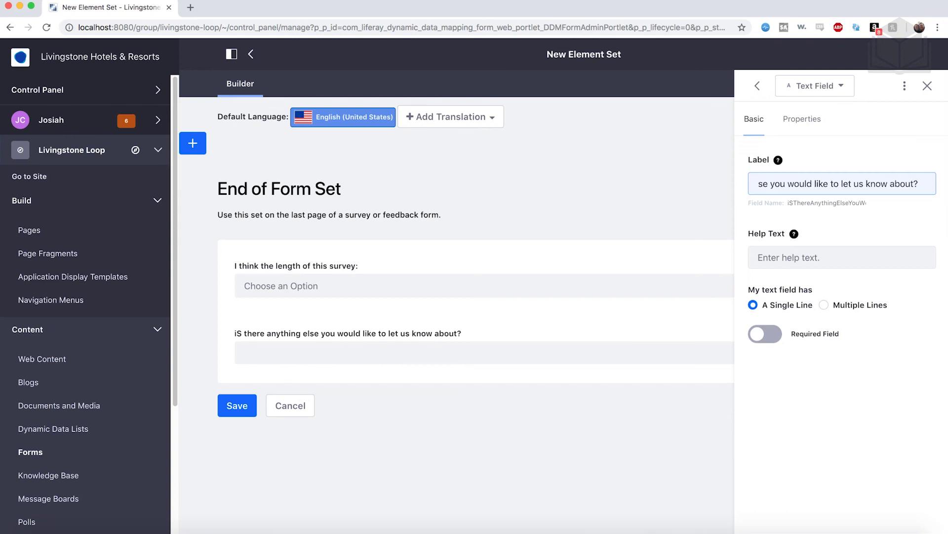
pyautogui.click(823, 304)
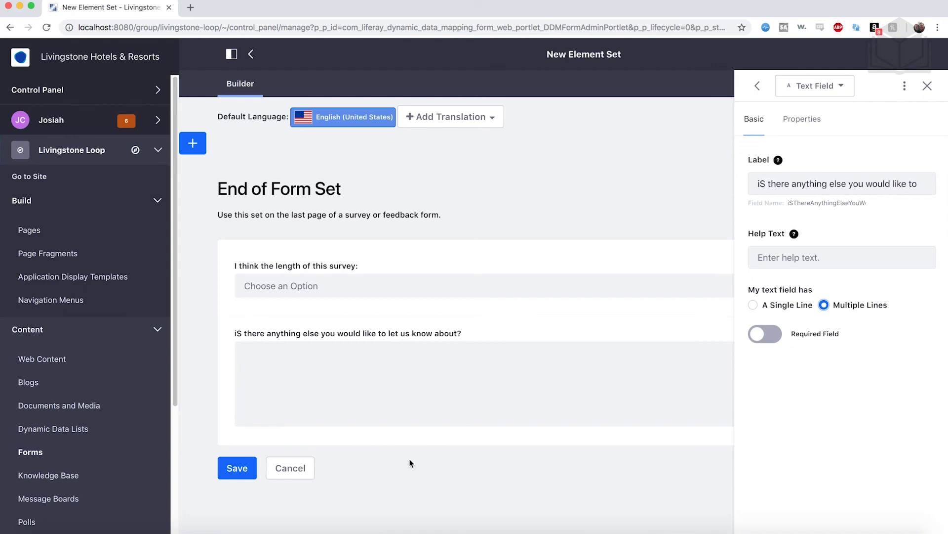
pyautogui.click(238, 470)
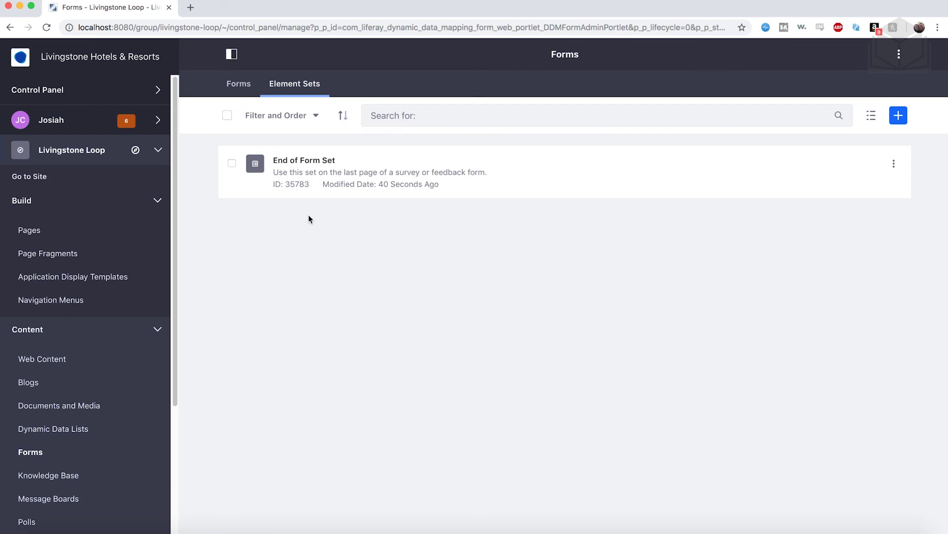
# Open the Employee Satisfaction form for editing and add a new page to it.
pyautogui.click(237, 88)
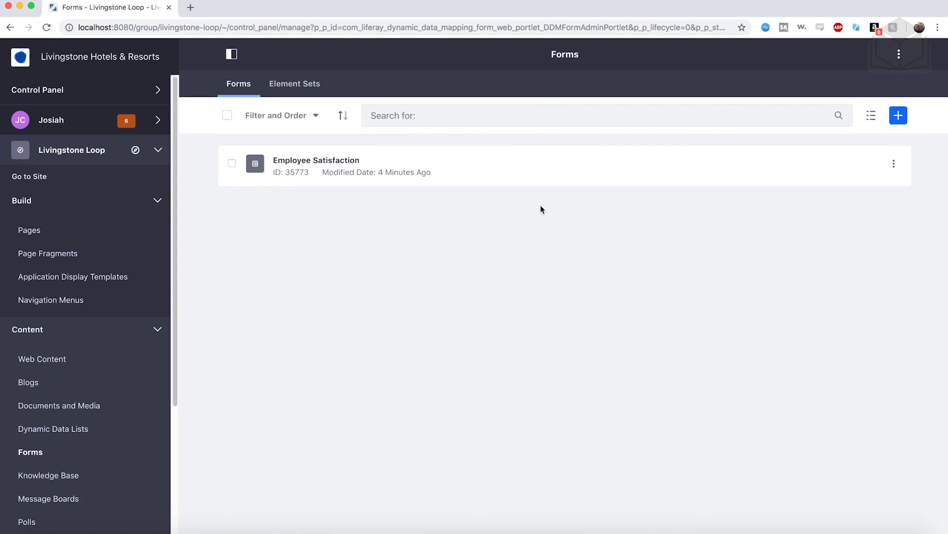
pyautogui.click(326, 161)
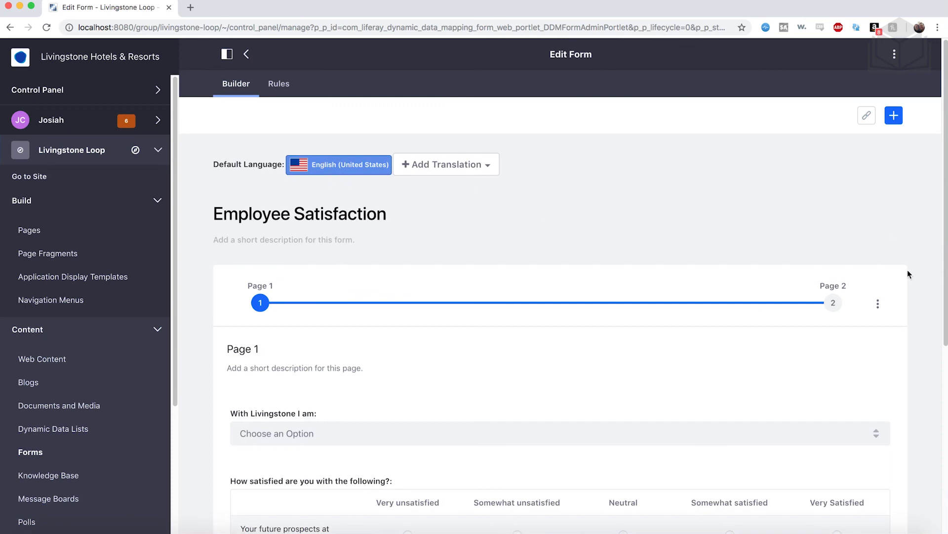
pyautogui.click(878, 309)
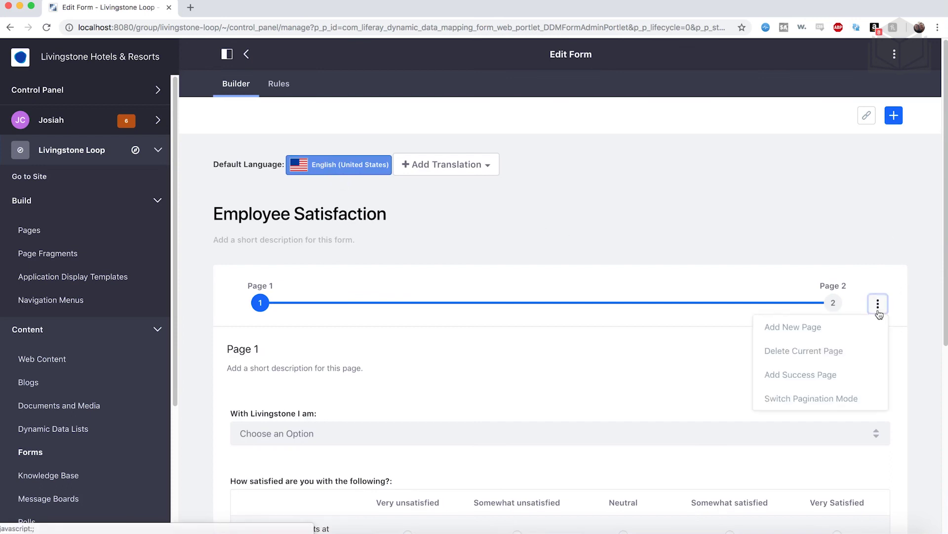
pyautogui.click(853, 330)
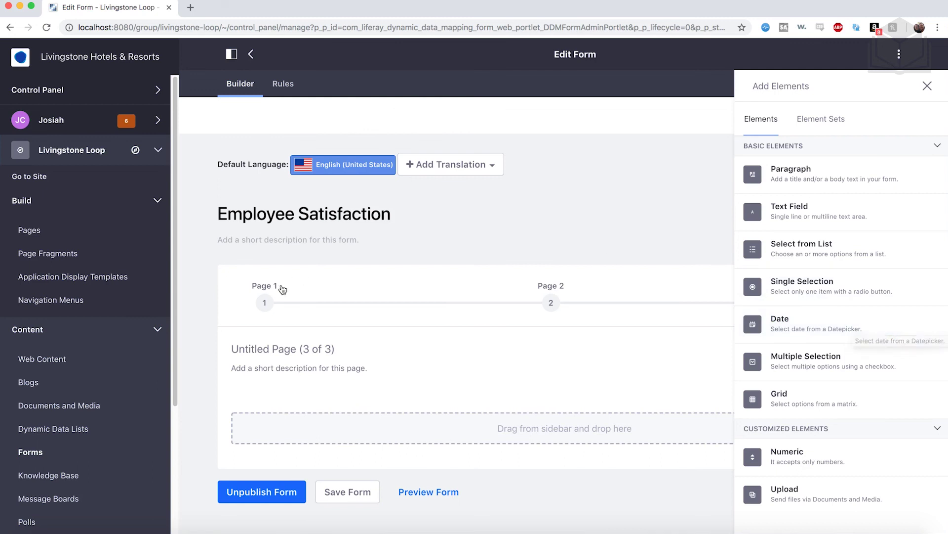
# Title the new form page "Page 3" and describe it as "Survey Experience".
pyautogui.click(294, 347)
pyautogui.click(294, 349)
pyautogui.write('Page 3')
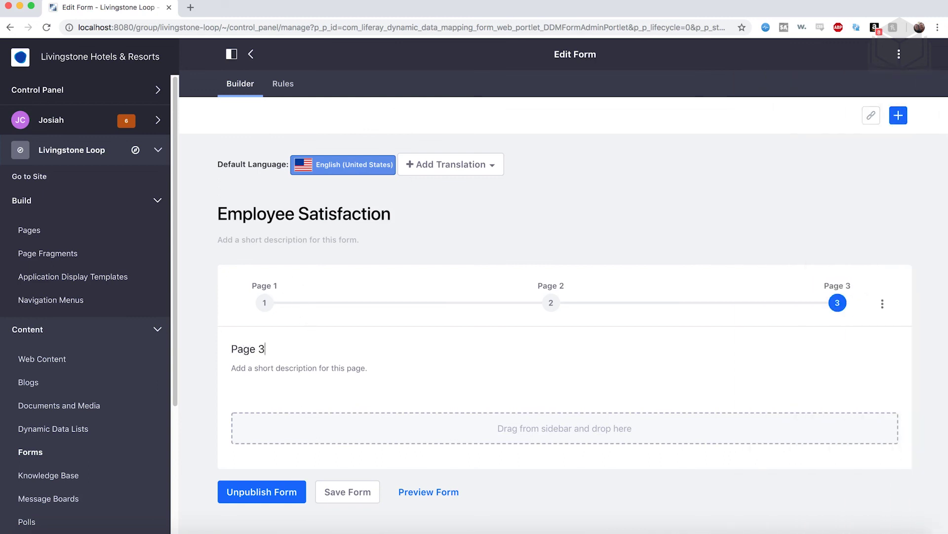
pyautogui.click(289, 368)
pyautogui.write('Surv')
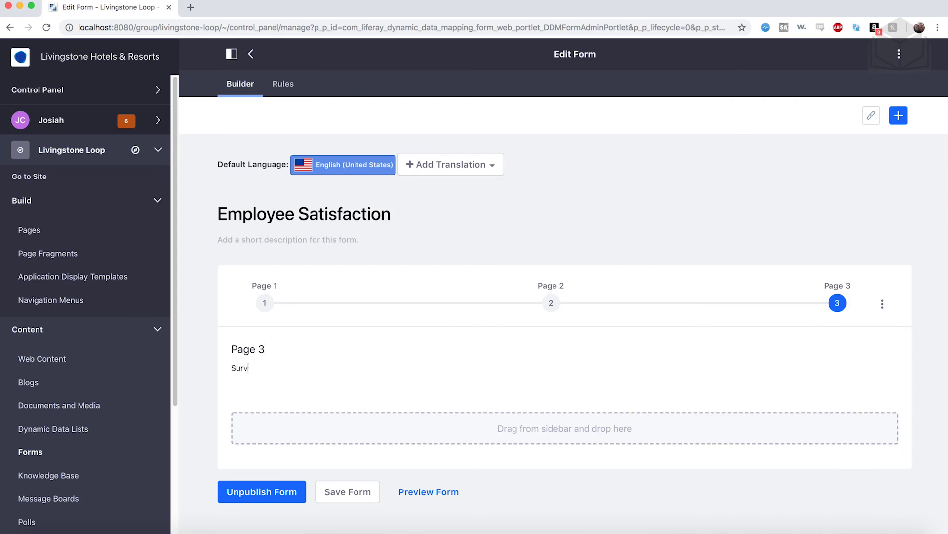
pyautogui.write('ey Experience')
# Insert the End of Form Set element set into Page 3 and save the Employee Satisfaction form.
pyautogui.click(899, 116)
pyautogui.click(824, 125)
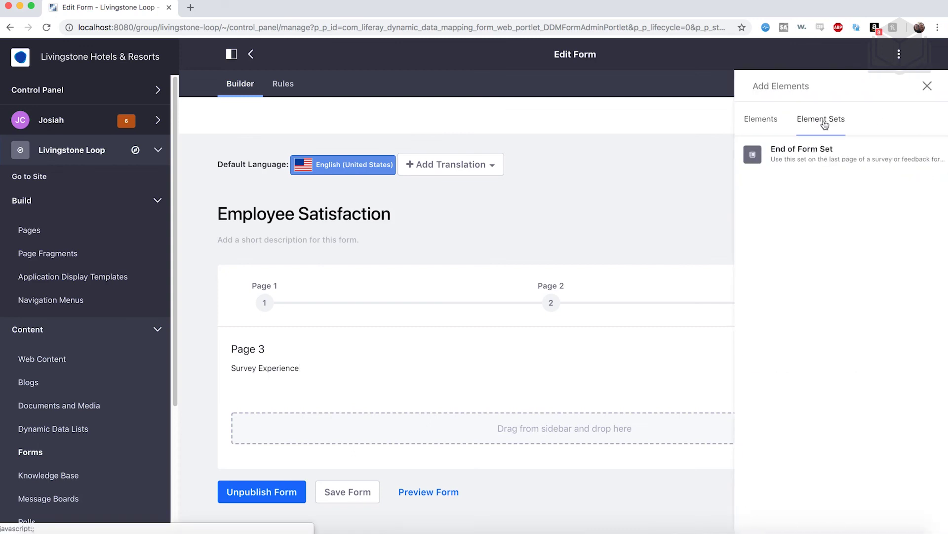
pyautogui.moveTo(794, 150); pyautogui.dragTo(577, 437)
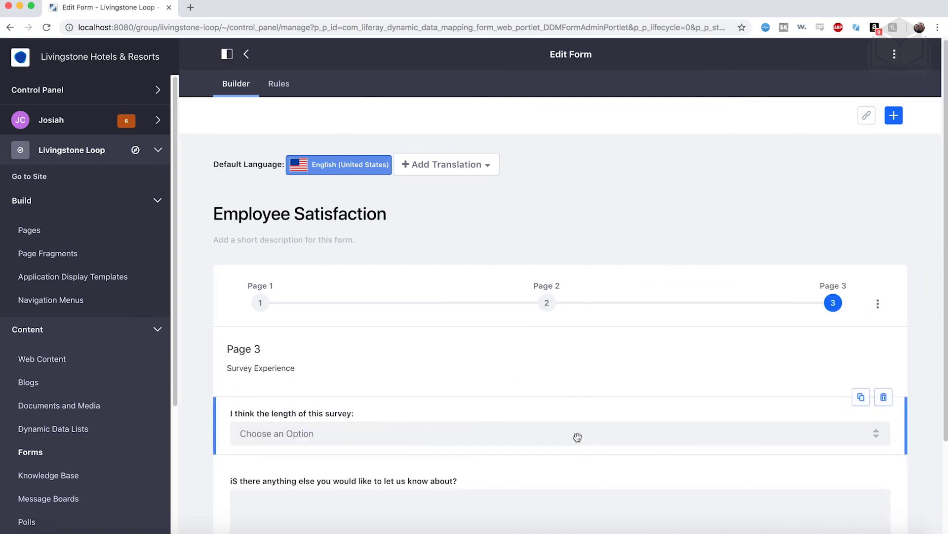
pyautogui.scroll(-3, 577, 437)
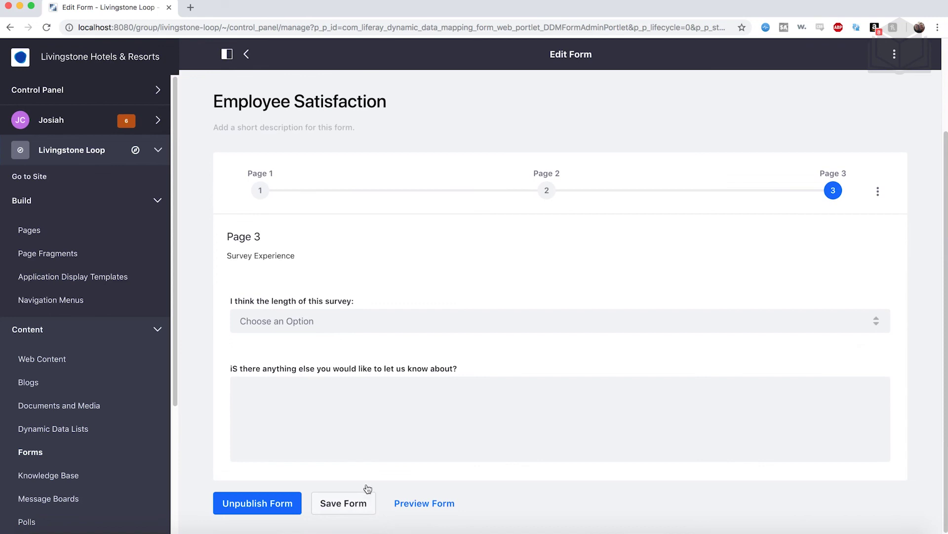
pyautogui.click(356, 508)
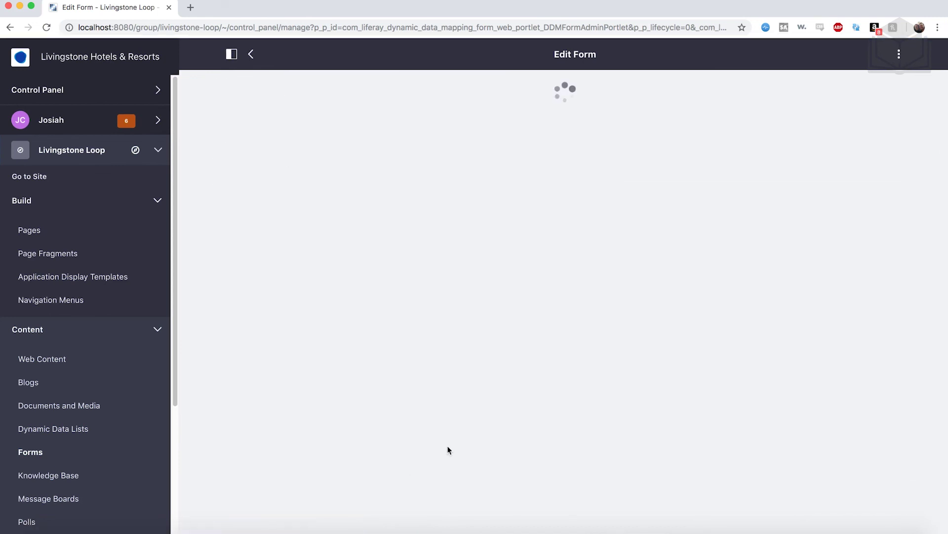
pyautogui.scroll(-6, 496, 336)
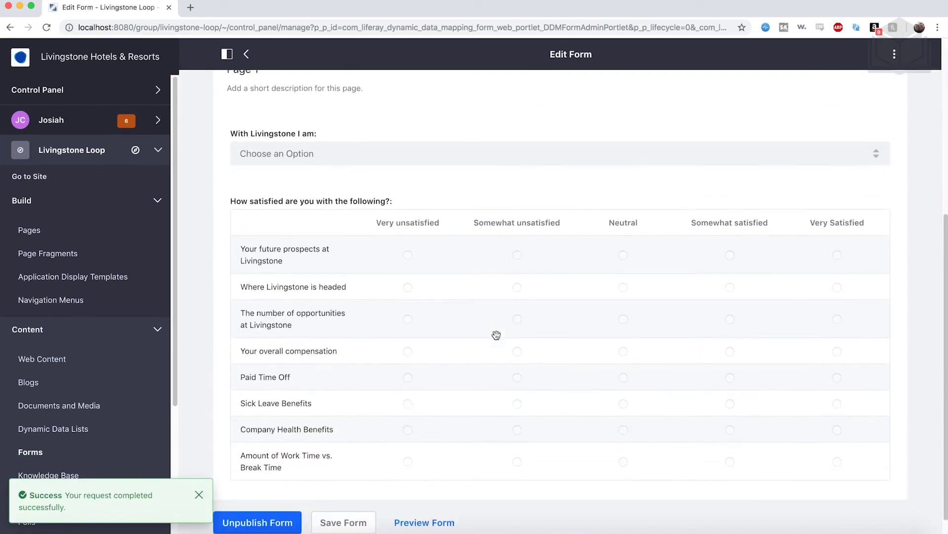
pyautogui.scroll(4, 496, 335)
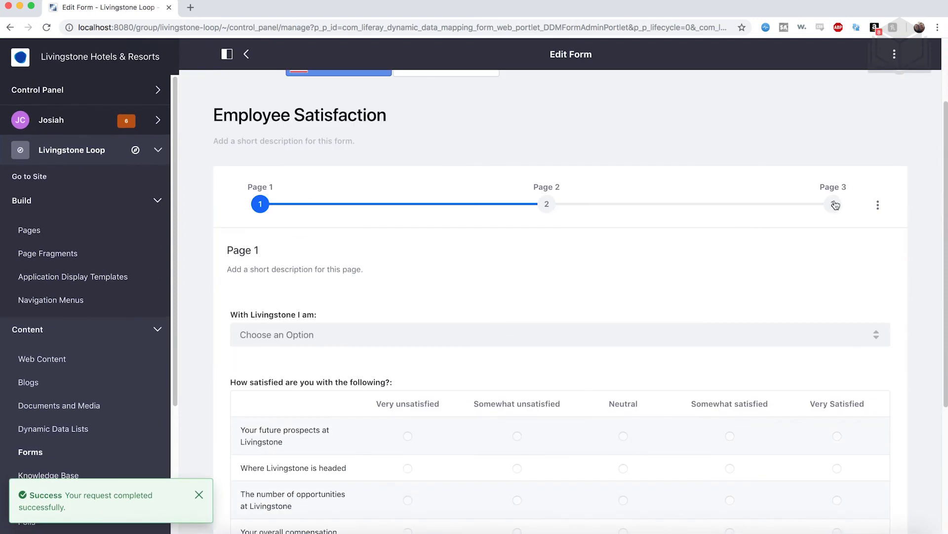
pyautogui.scroll(2, 801, 286)
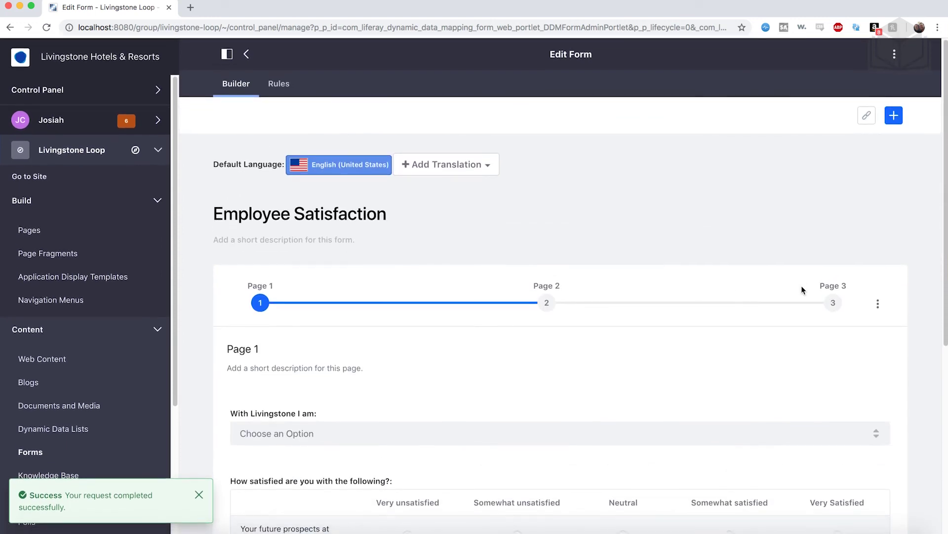